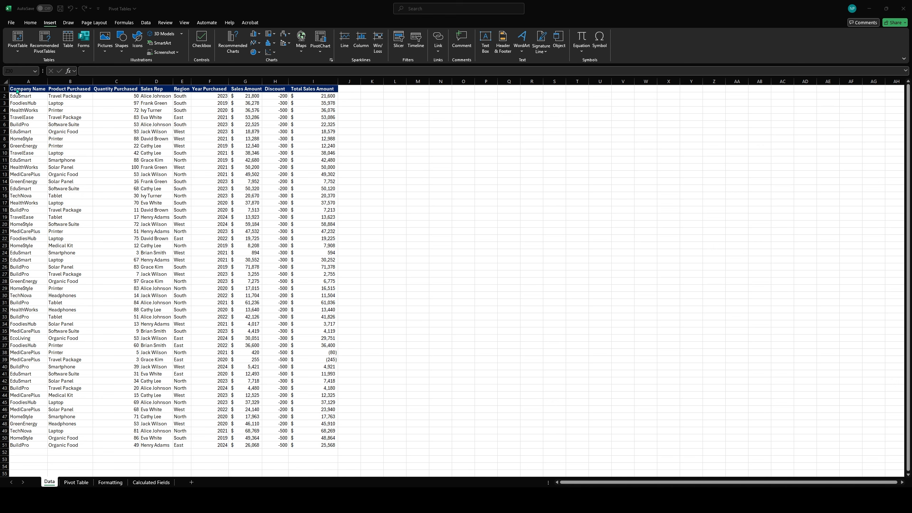
Step: Insert a PivotTable from range A1:I51 of the Data sheet, placed at cell A2 of the existing Pivot Table sheet
left_click(20, 90)
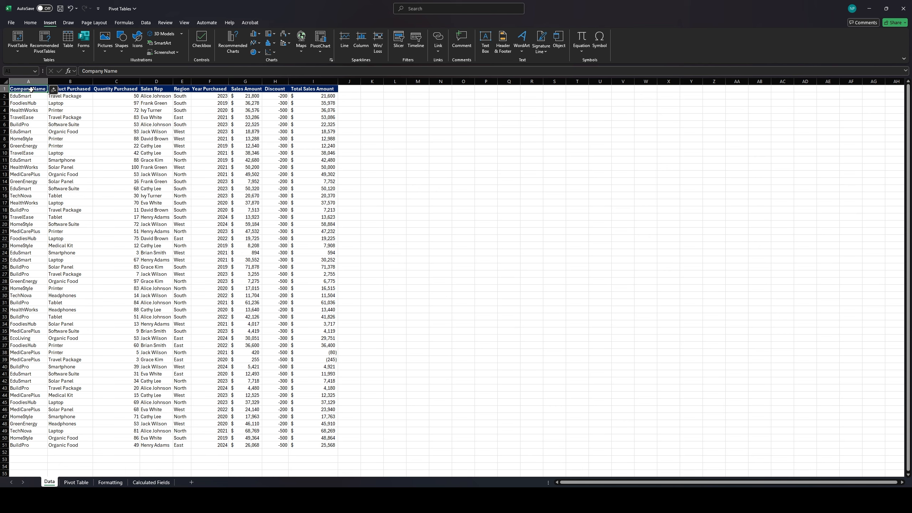
left_click_drag(31, 90, 313, 444)
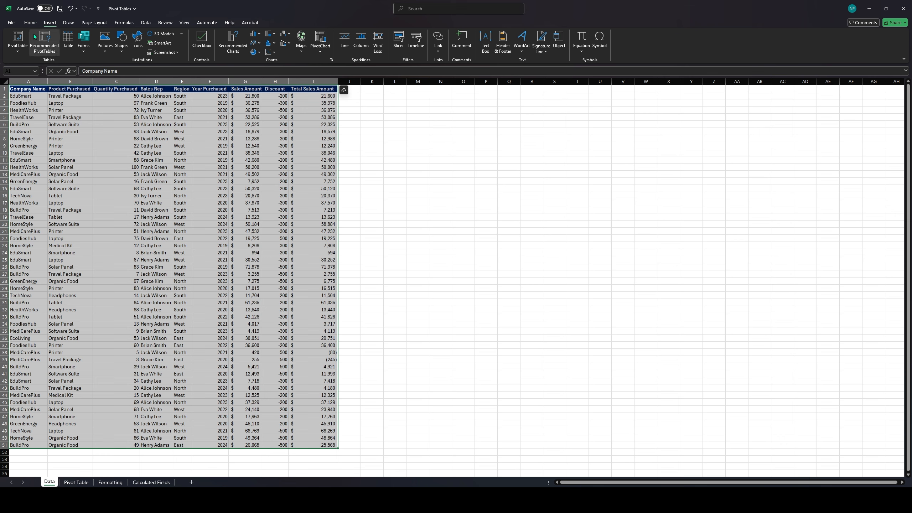
left_click(18, 37)
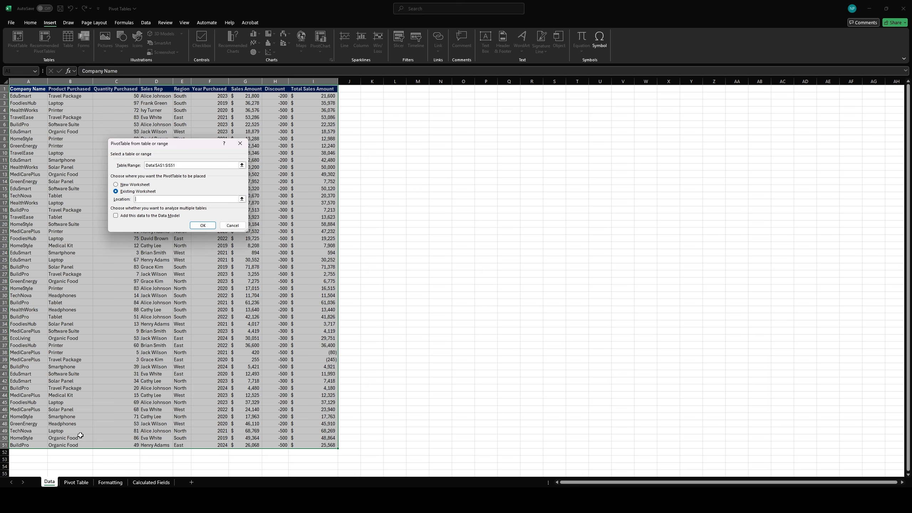
left_click(72, 483)
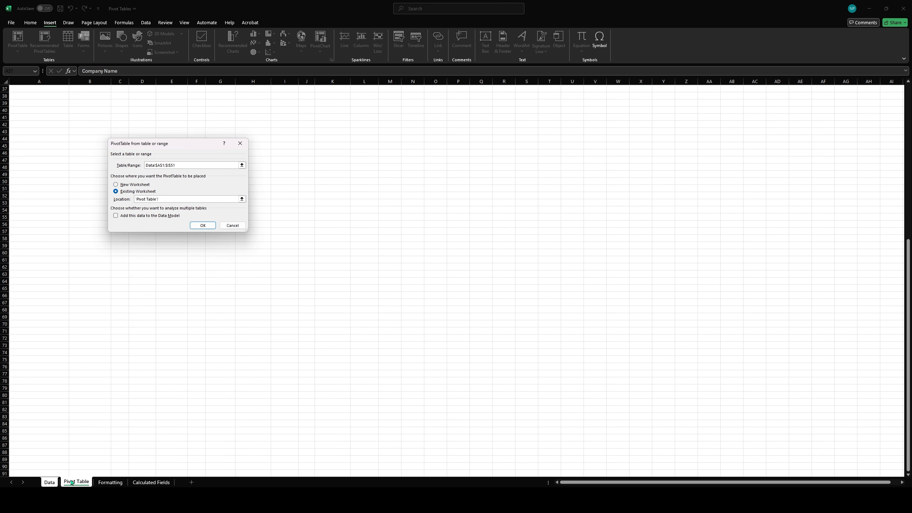
left_click(43, 110)
scroll(44, 111, "up", 4)
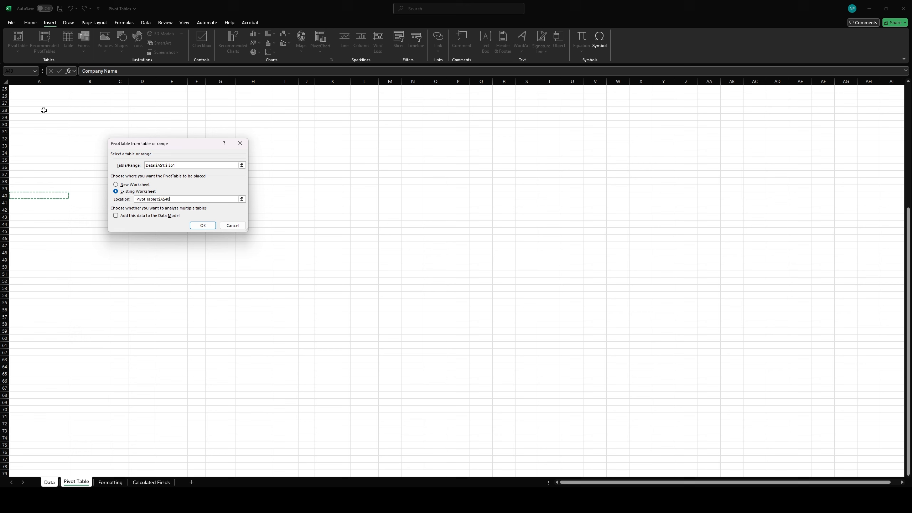
scroll(44, 108, "up", 8)
left_click(40, 96)
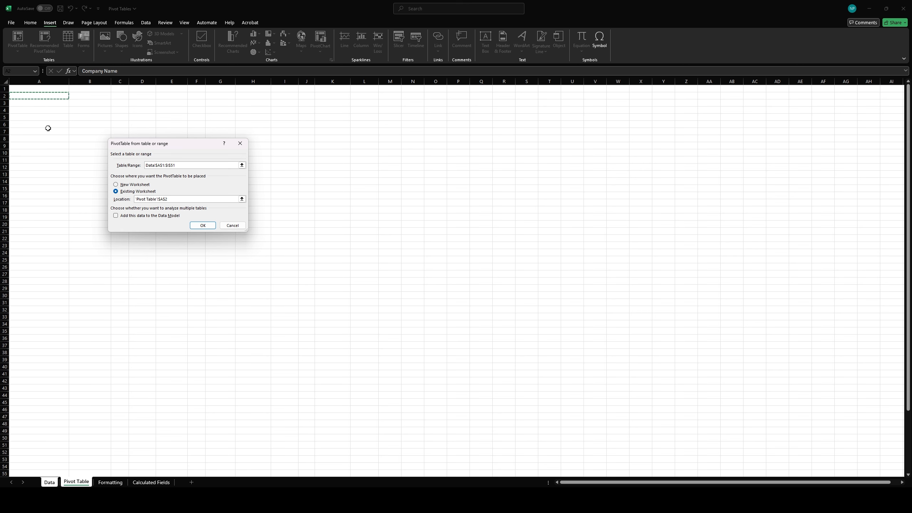
left_click(200, 227)
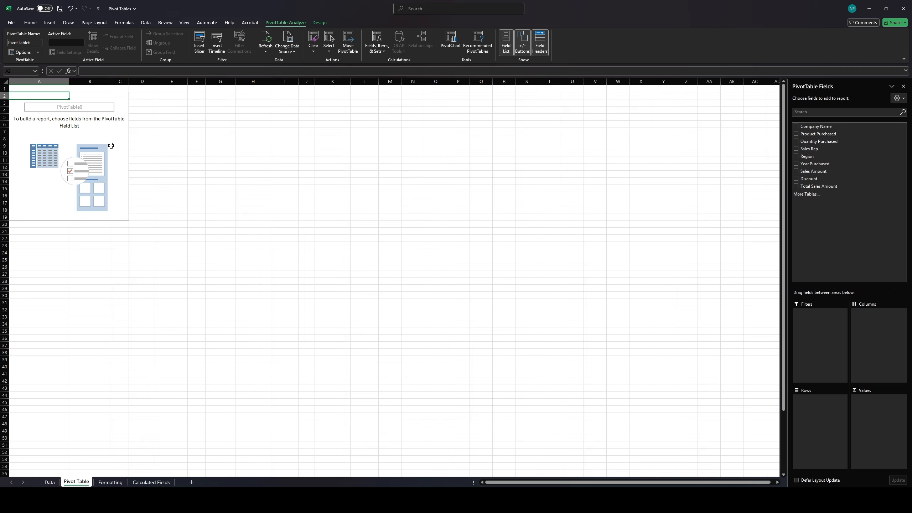
Step: Add the Region field to the Filters area of the empty PivotTable
left_click(404, 181)
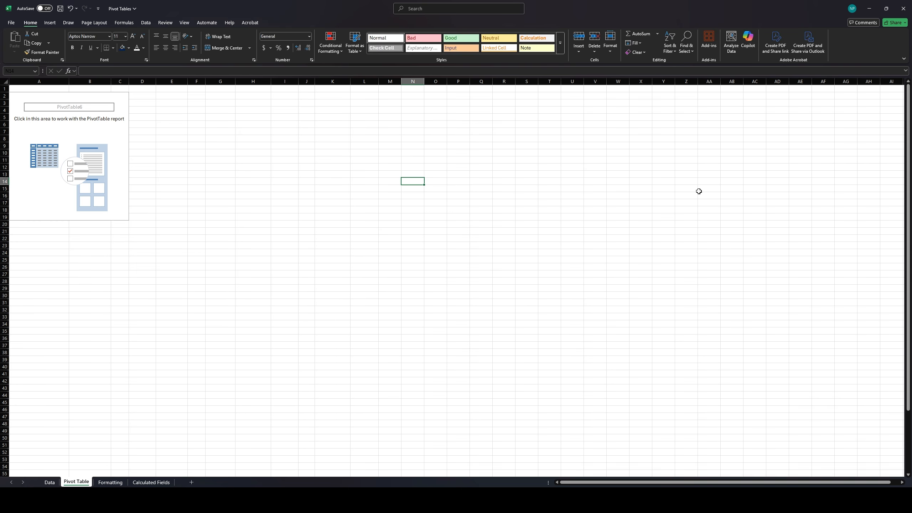
left_click(87, 120)
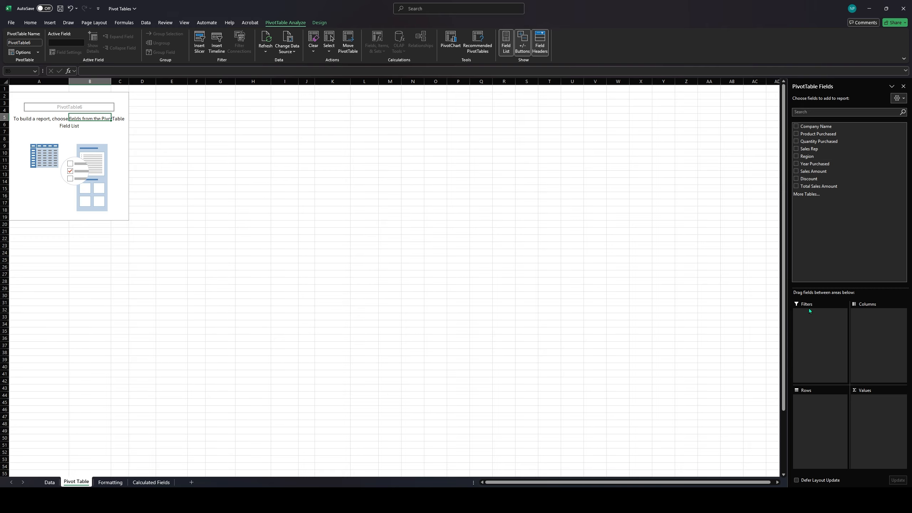
left_click_drag(812, 157, 809, 325)
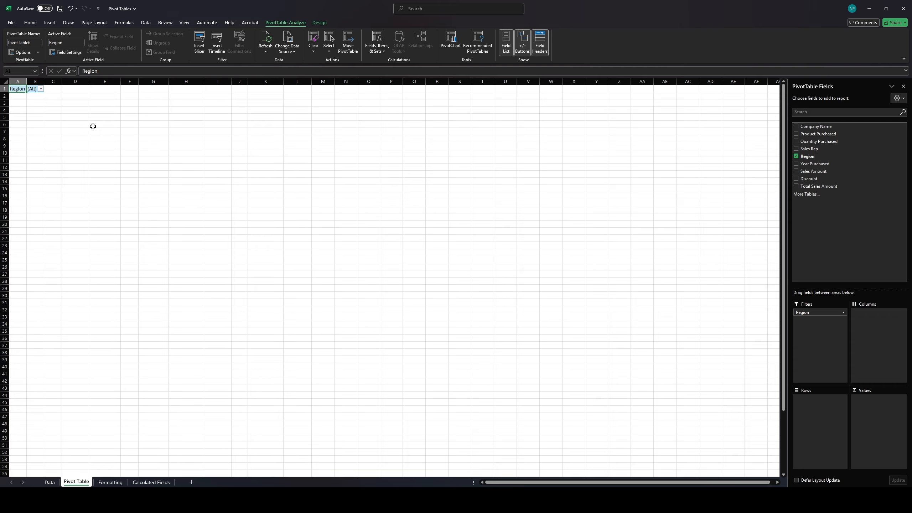
left_click(14, 96)
left_click_drag(15, 96, 12, 194)
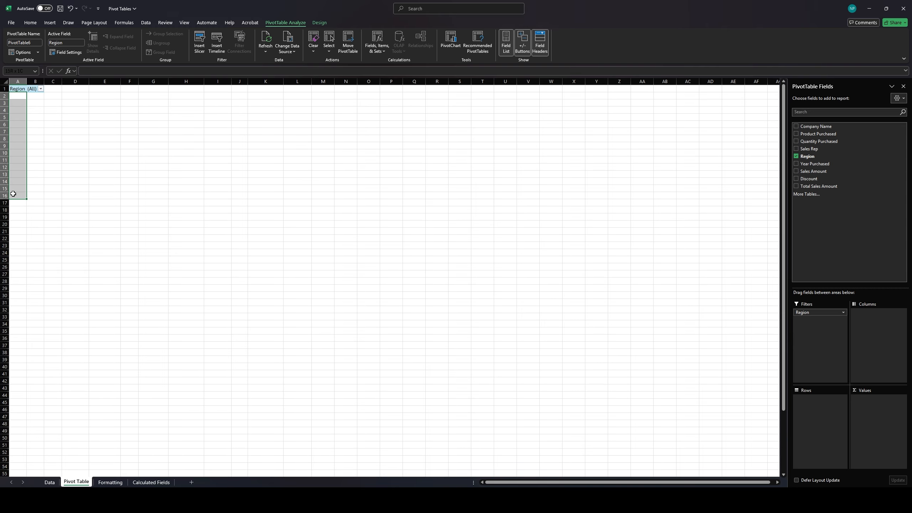
left_click(20, 88)
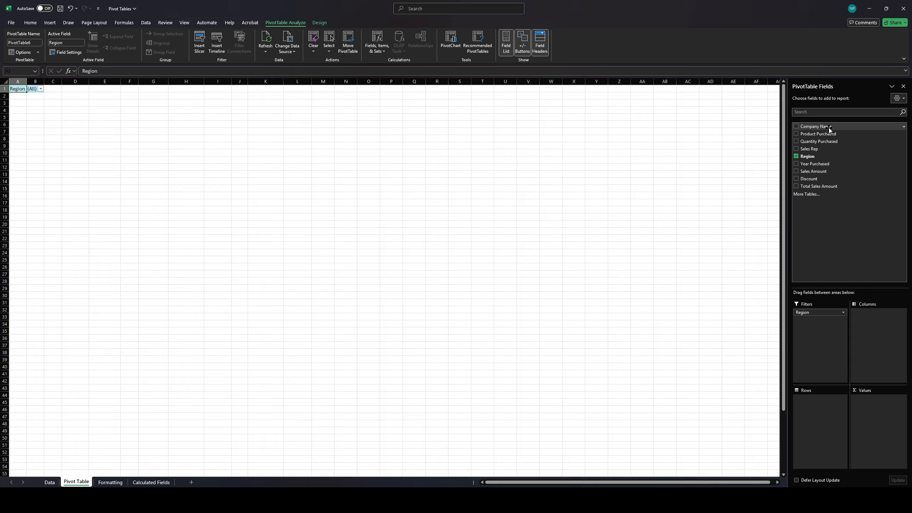
Step: Add the Company Name field to the PivotTable's Rows area
left_click_drag(830, 127, 828, 425)
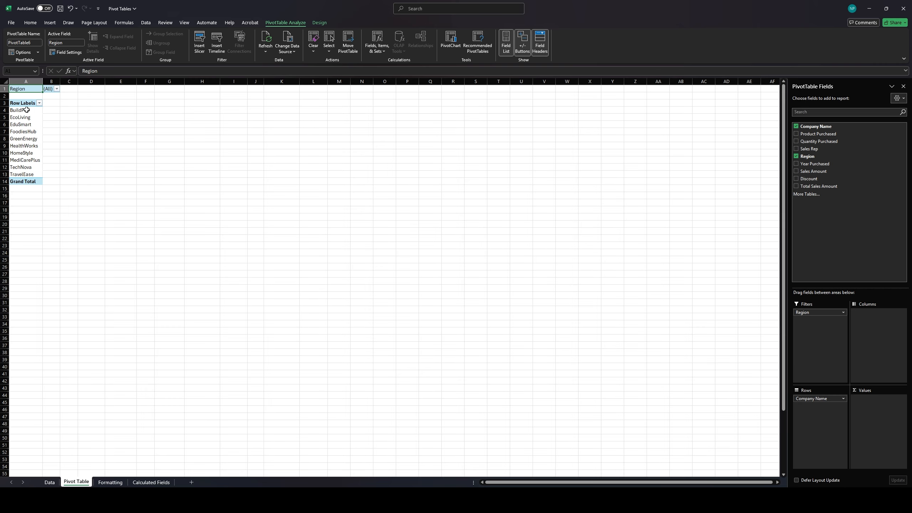
left_click_drag(27, 110, 24, 171)
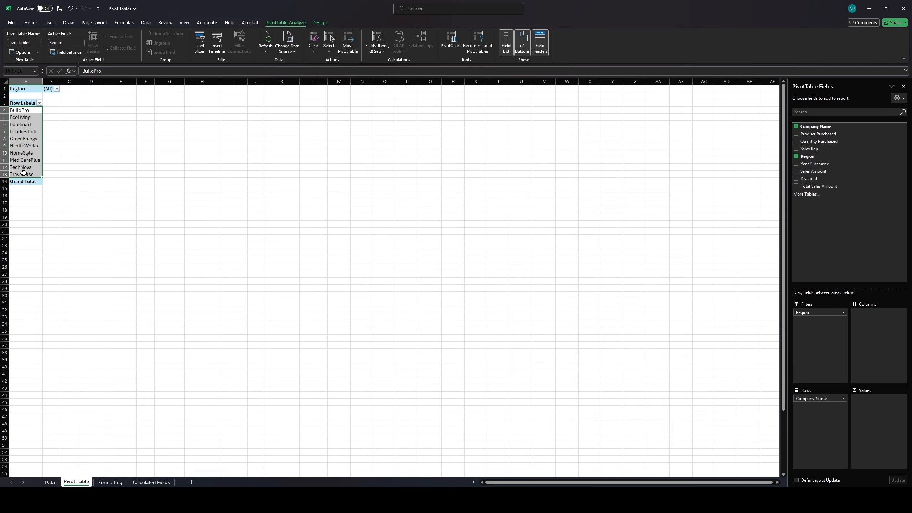
left_click_drag(24, 173, 25, 172)
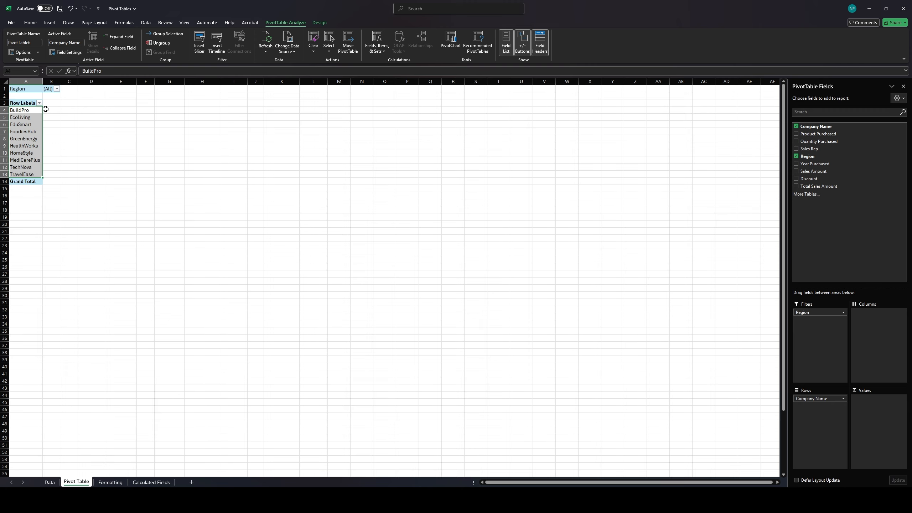
left_click_drag(47, 105, 191, 103)
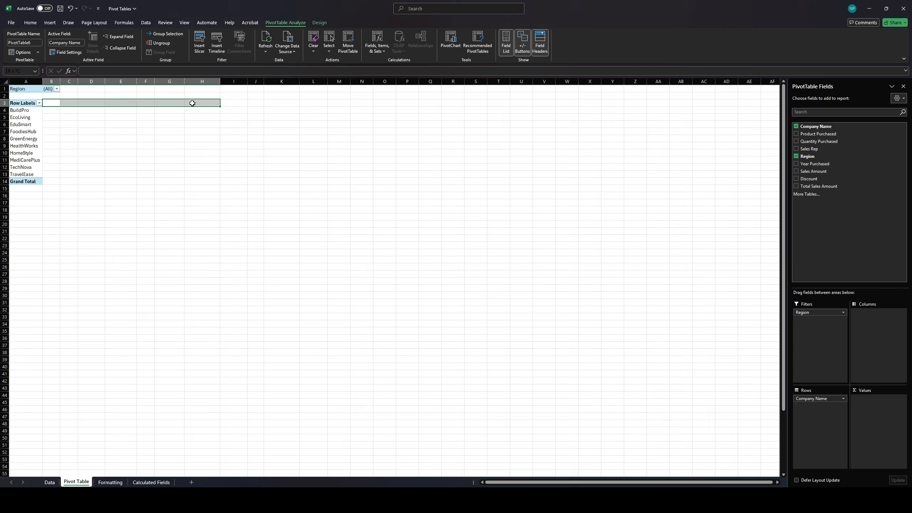
left_click_drag(192, 103, 189, 103)
left_click(26, 117)
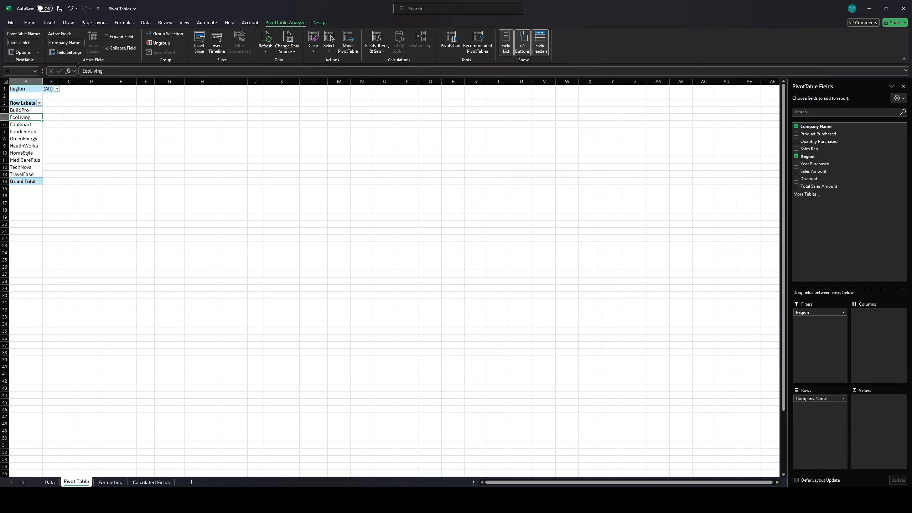
Step: Add Year Purchased to the PivotTable's Columns area and Total Sales Amount to its Values area
left_click_drag(814, 164, 881, 333)
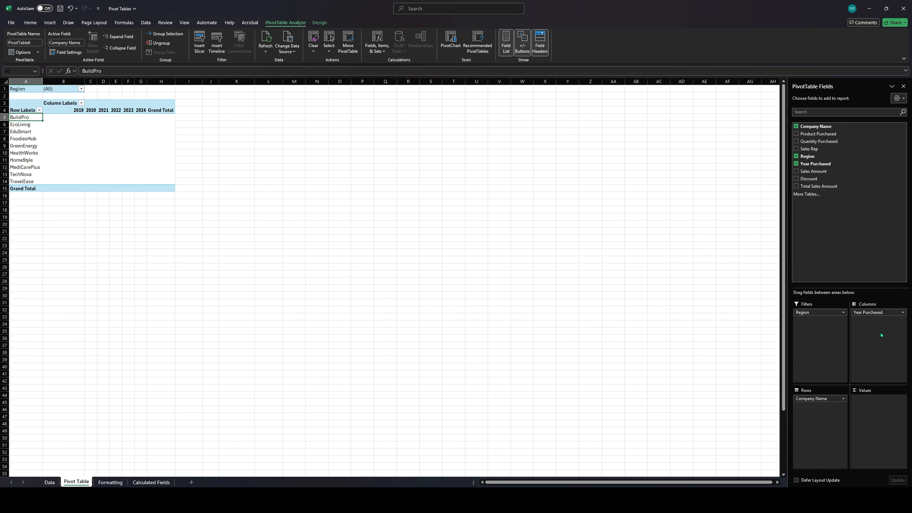
left_click_drag(81, 108, 149, 107)
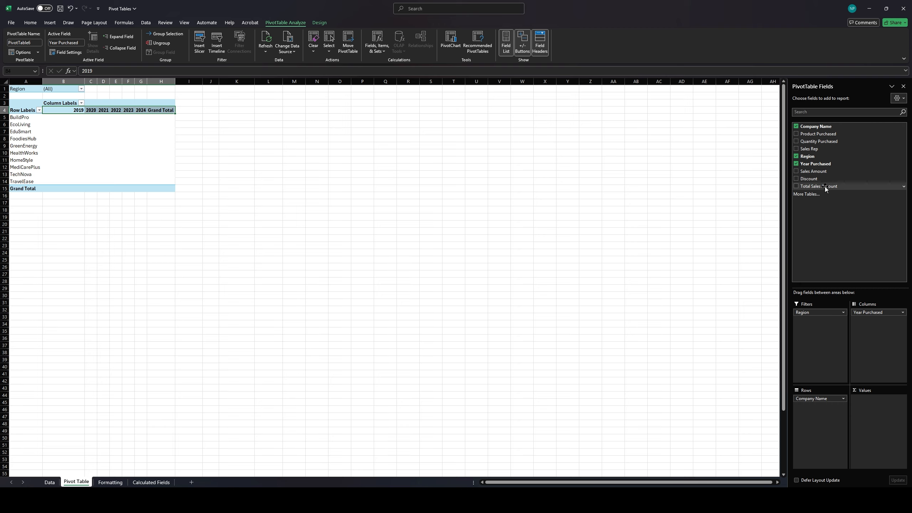
left_click_drag(825, 186, 886, 434)
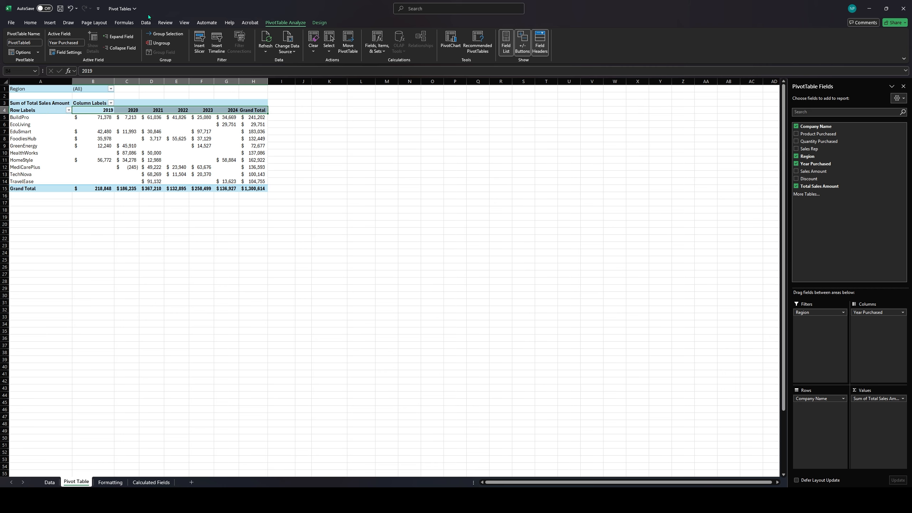
Step: Filter the PivotTable by Region to show only North
left_click(111, 89)
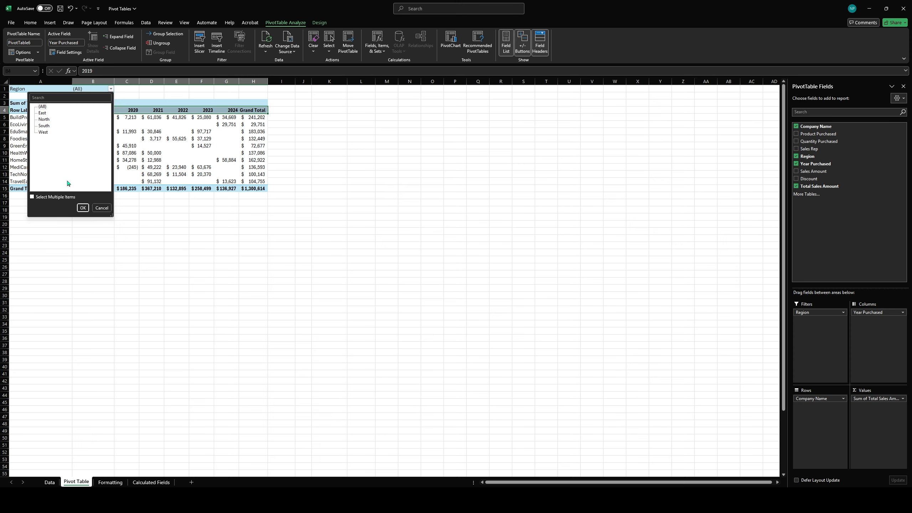
left_click(48, 122)
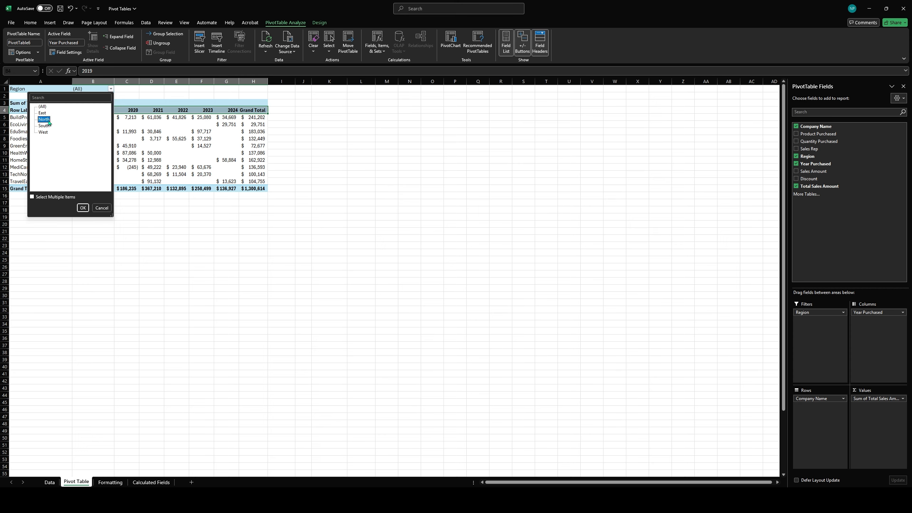
left_click(82, 208)
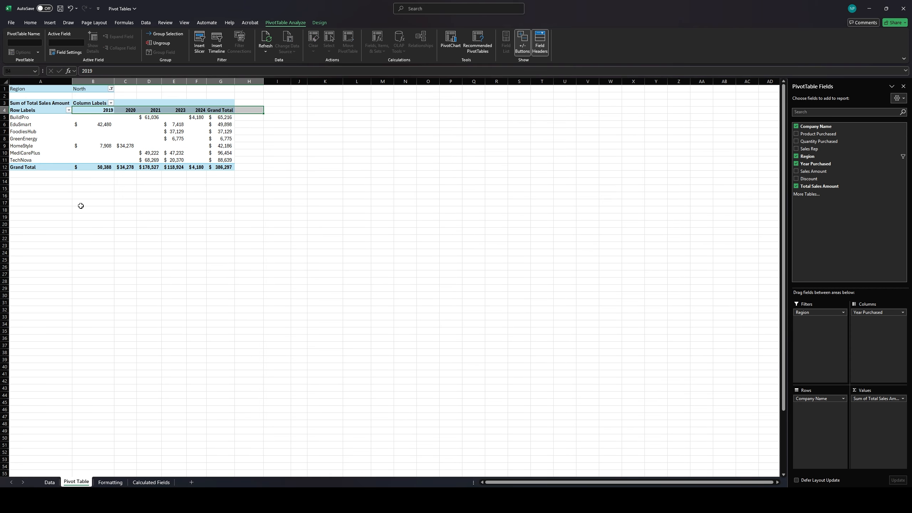
left_click_drag(25, 117, 227, 164)
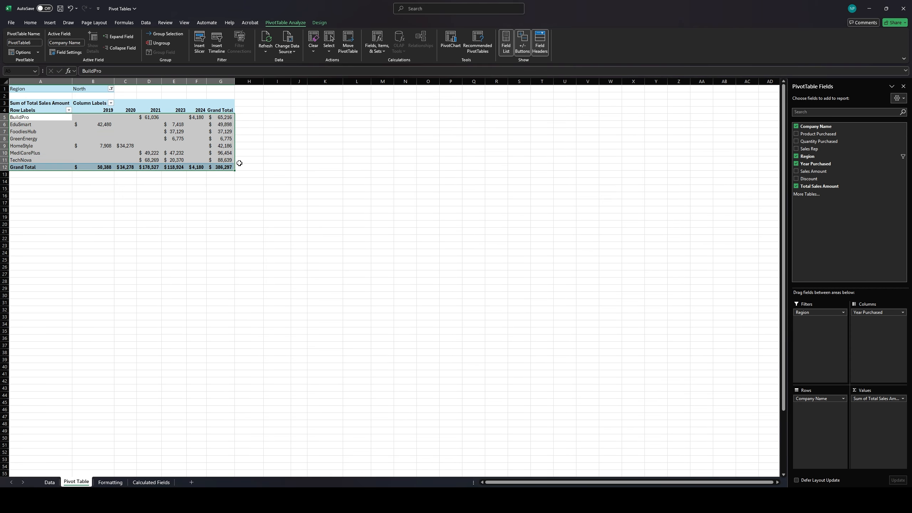
Step: Allow multiple items in the Region filter and include West along with North
left_click(111, 90)
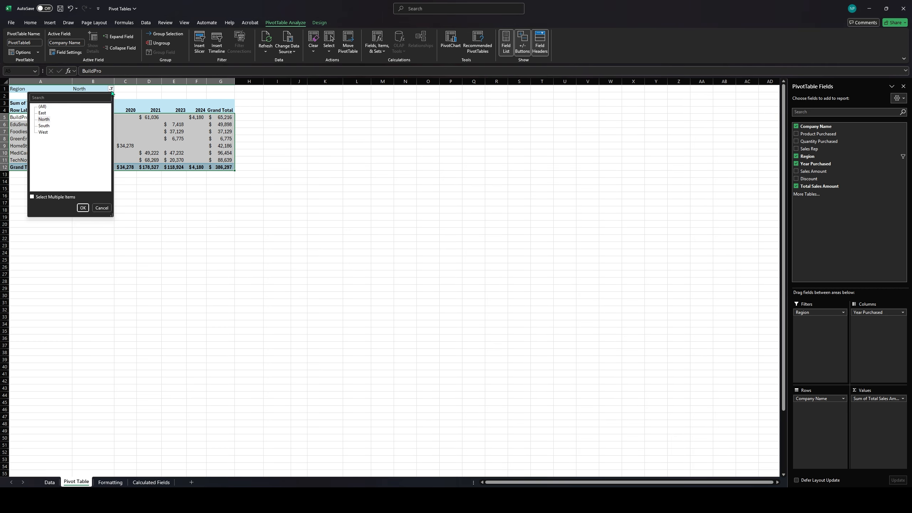
left_click(32, 197)
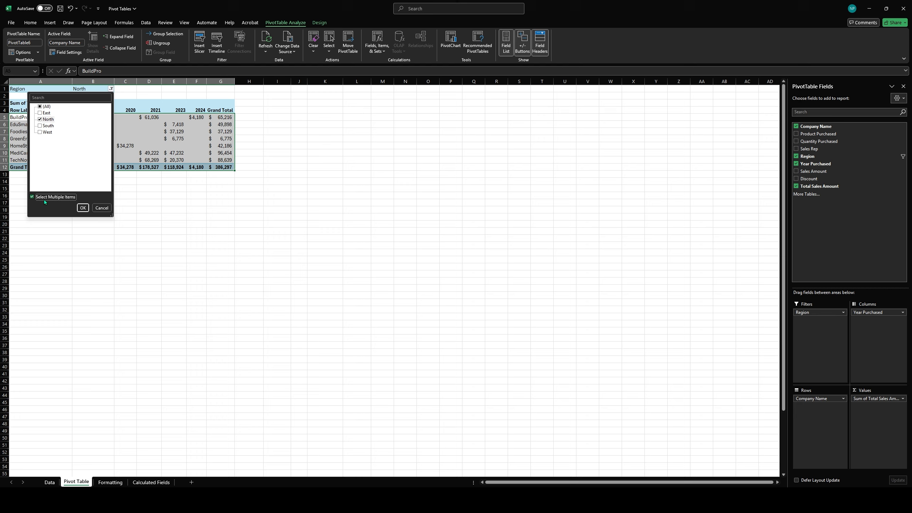
left_click(40, 132)
left_click(83, 207)
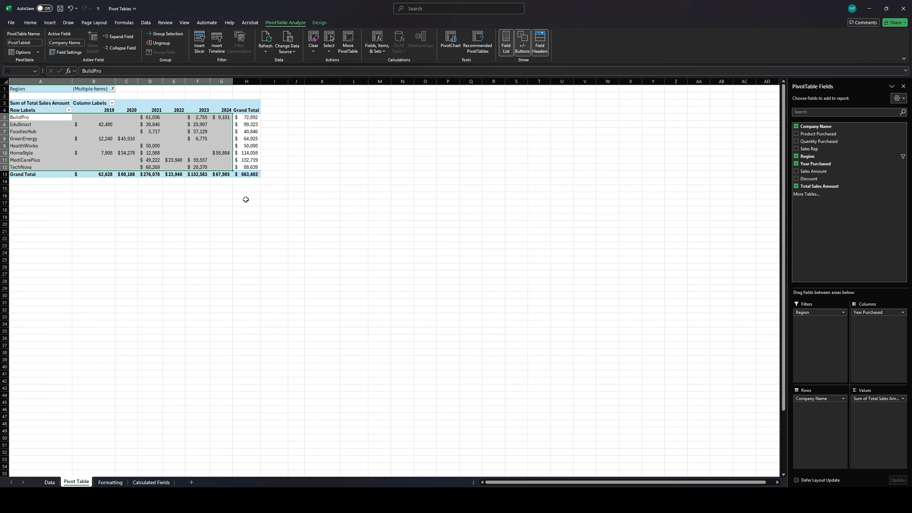
Step: Turn off multiple item selection in the Region filter and show all regions again
left_click(112, 89)
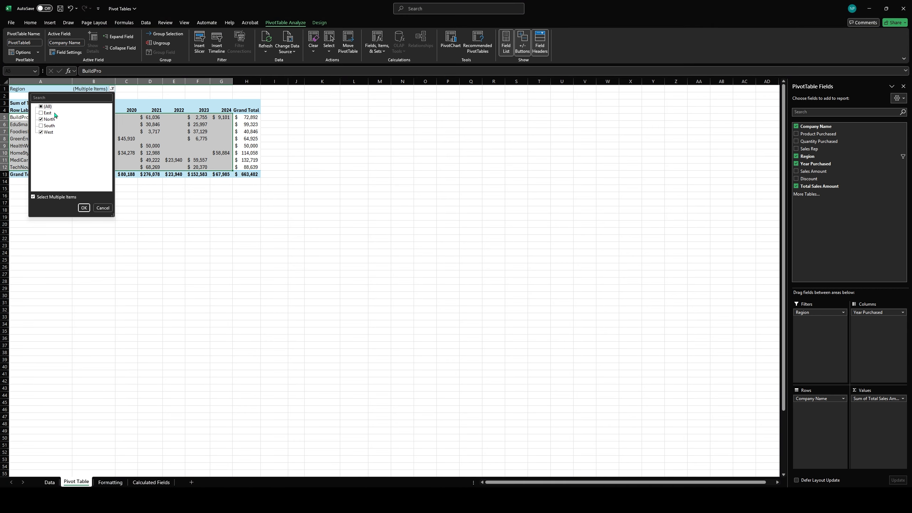
left_click(33, 197)
left_click(82, 207)
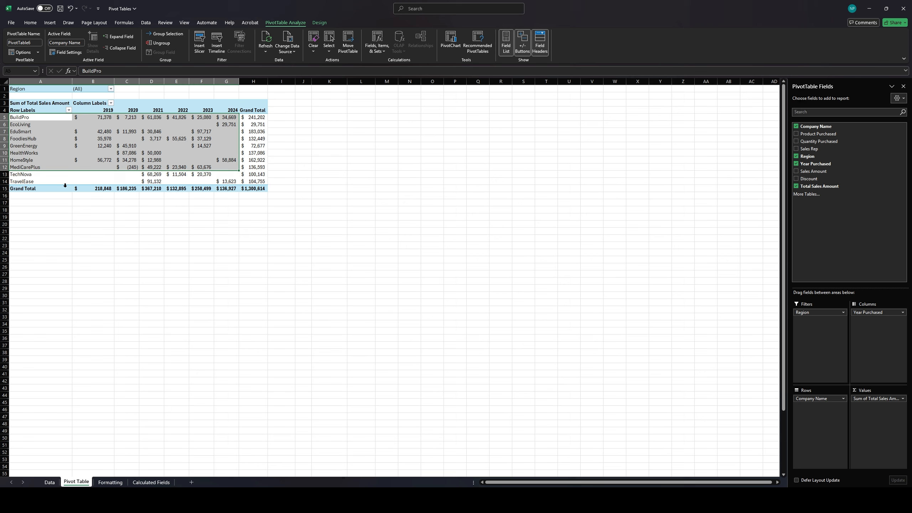
Step: Move the Region field from Filters to Rows, above Company Name, so companies are grouped by region
left_click_drag(23, 118, 24, 181)
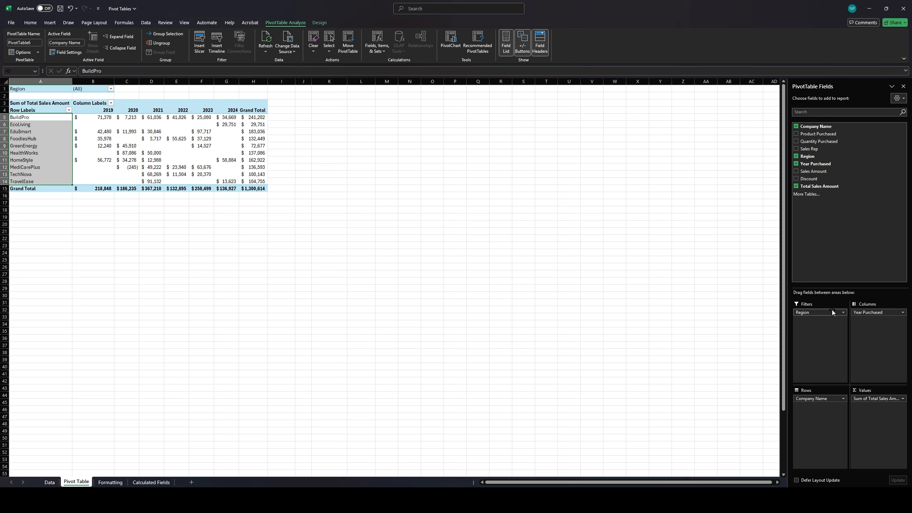
left_click_drag(832, 312, 833, 316)
left_click_drag(837, 354, 838, 398)
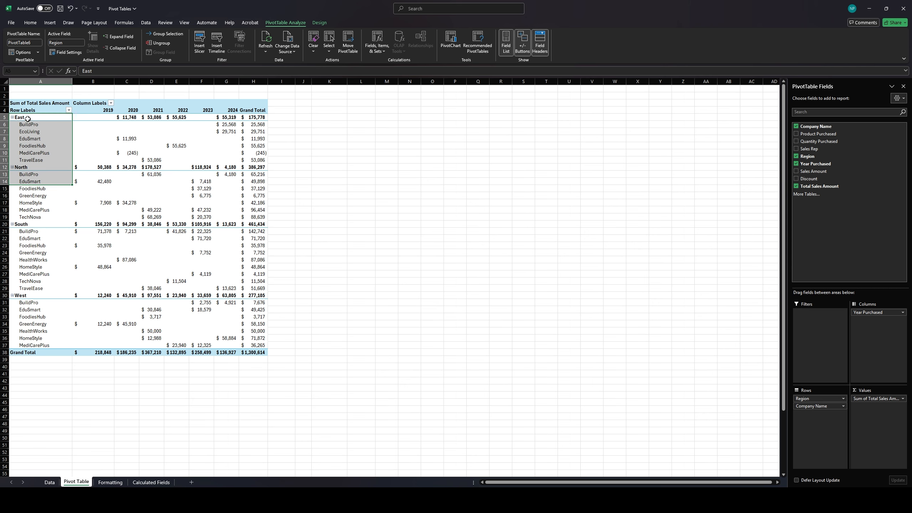
Step: Examine the East, North, South and West subtotal rows and the year column headers of the PivotTable
left_click(17, 117)
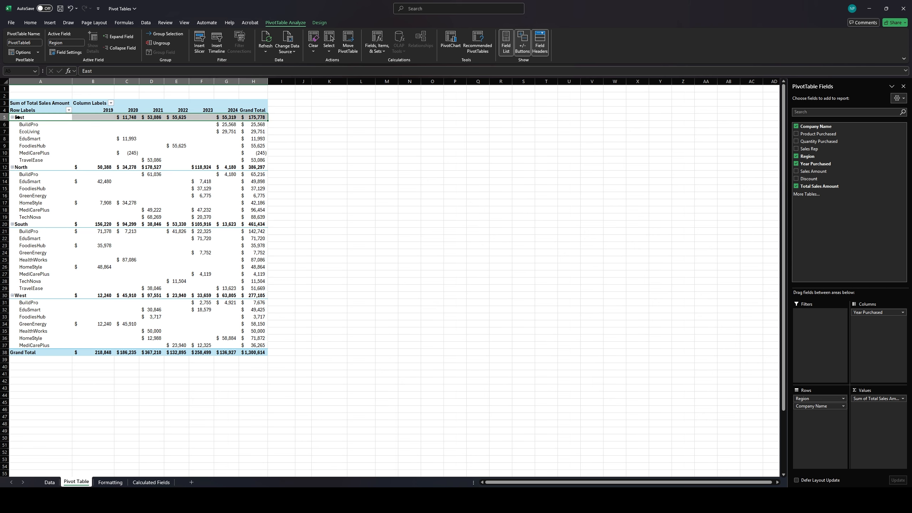
left_click(17, 167)
left_click(16, 224)
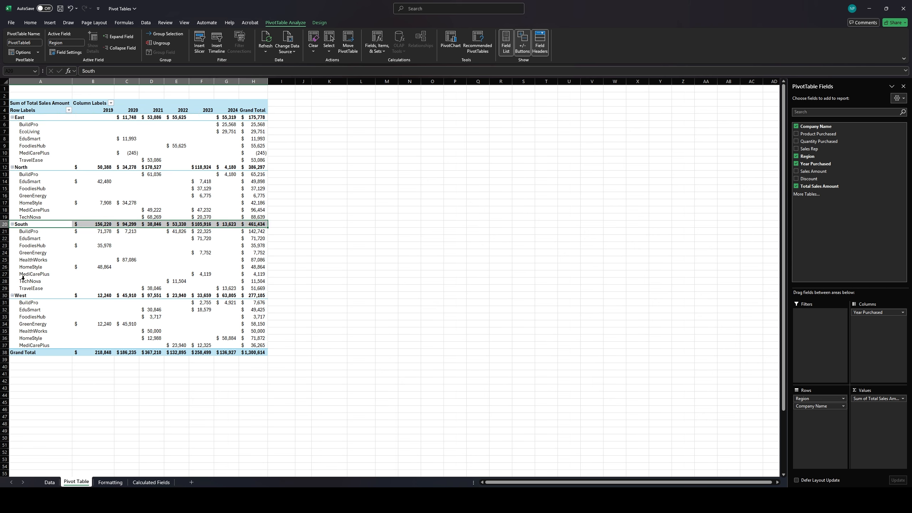
left_click(17, 295)
left_click(15, 117)
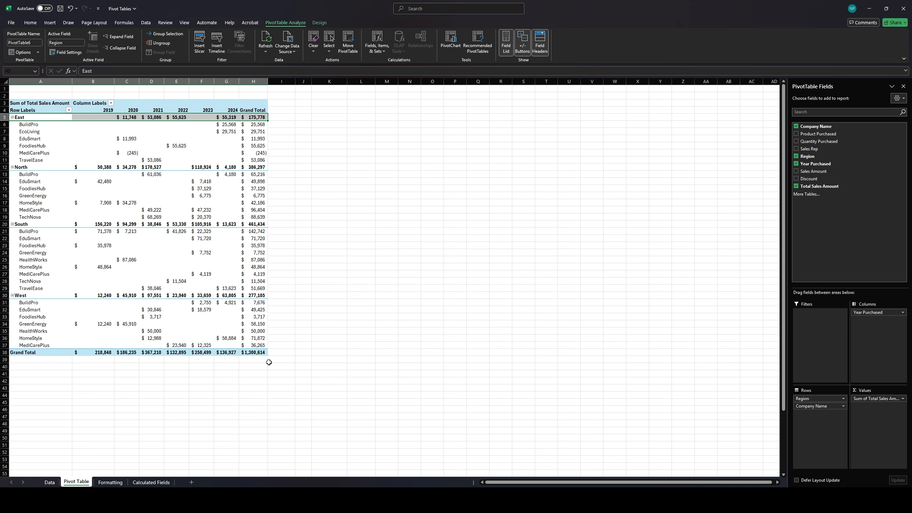
left_click_drag(211, 110, 104, 107)
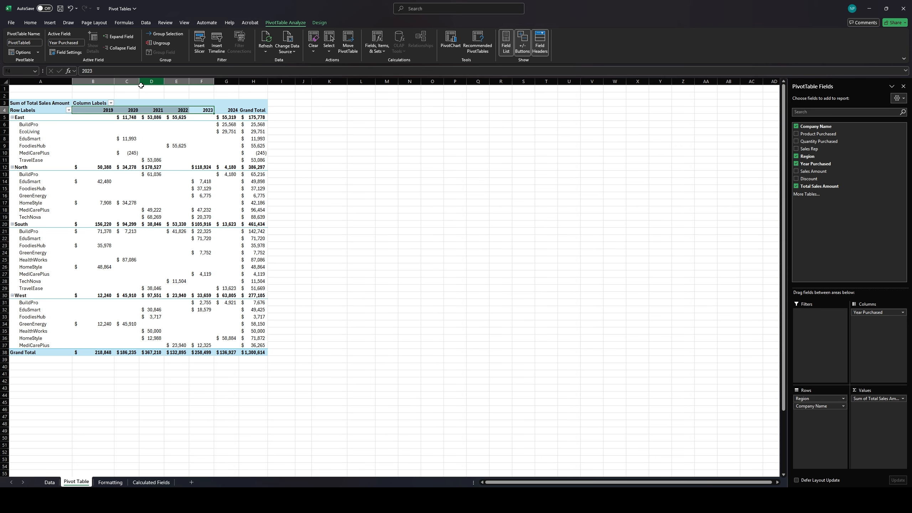
Step: Replace Total Sales Amount in Values with a count of Product Purchased and review the counts per company and year
left_click(233, 125)
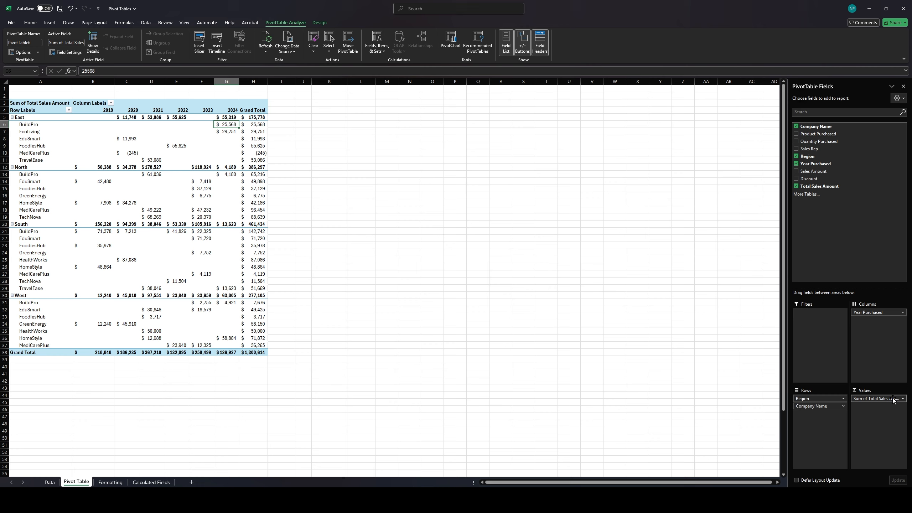
left_click_drag(893, 400, 882, 348)
left_click_drag(855, 231, 854, 230)
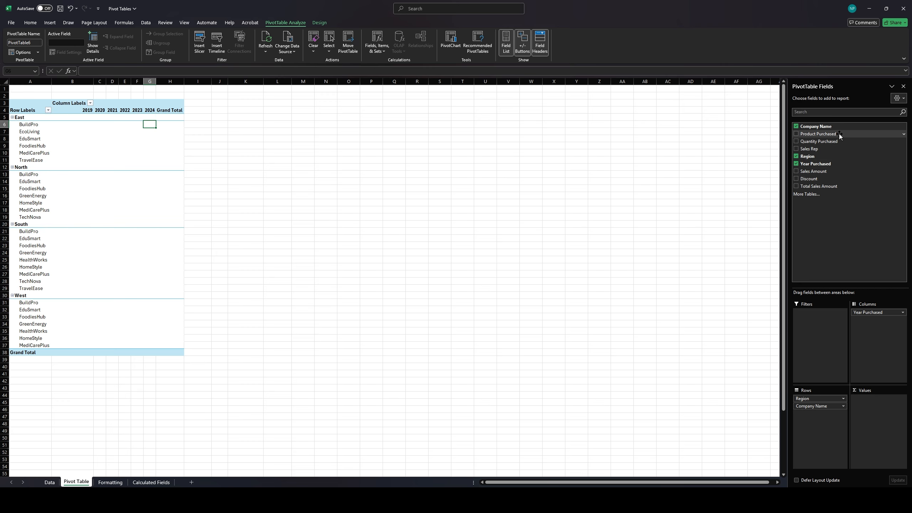
left_click_drag(839, 135, 866, 408)
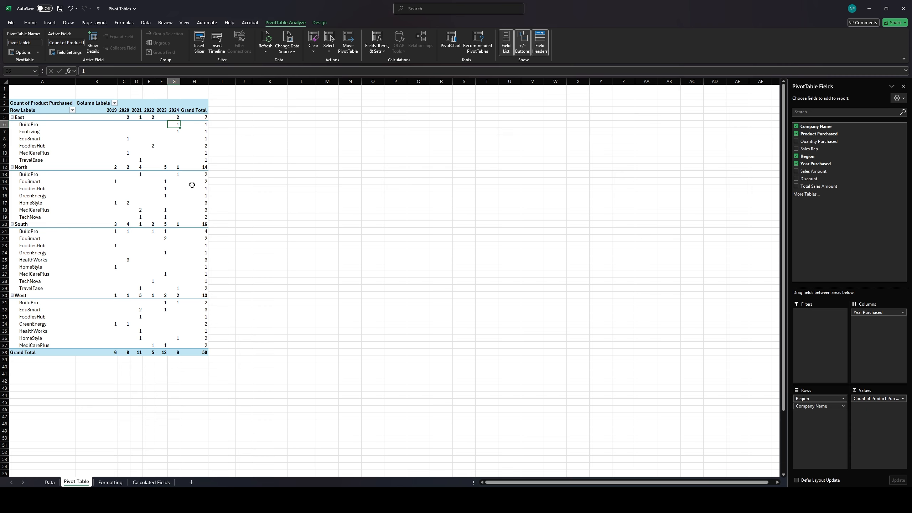
left_click(130, 138)
left_click(149, 145)
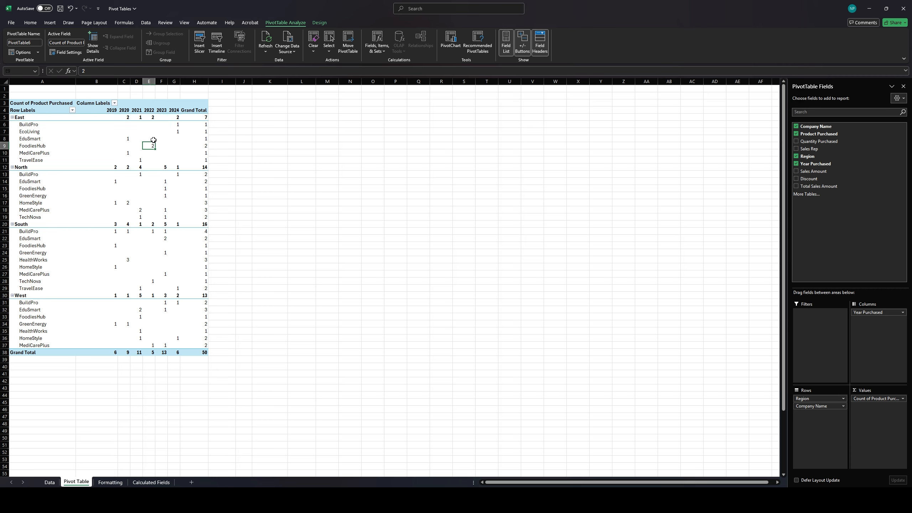
left_click_drag(40, 147, 157, 149)
left_click(153, 144)
Step: Create a PivotTable from Data range A1:I51 and place it on the existing Formatting worksheet at cell A3
left_click(49, 481)
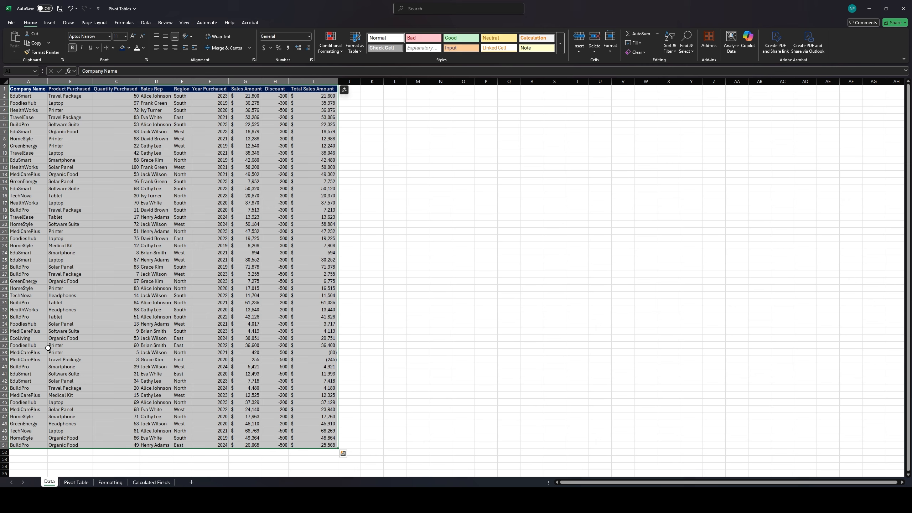
left_click(49, 24)
left_click(20, 36)
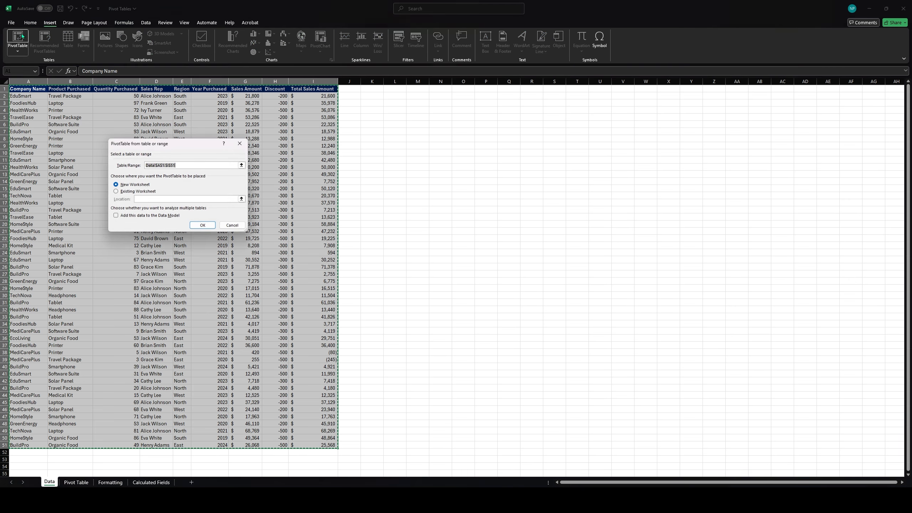
left_click(115, 191)
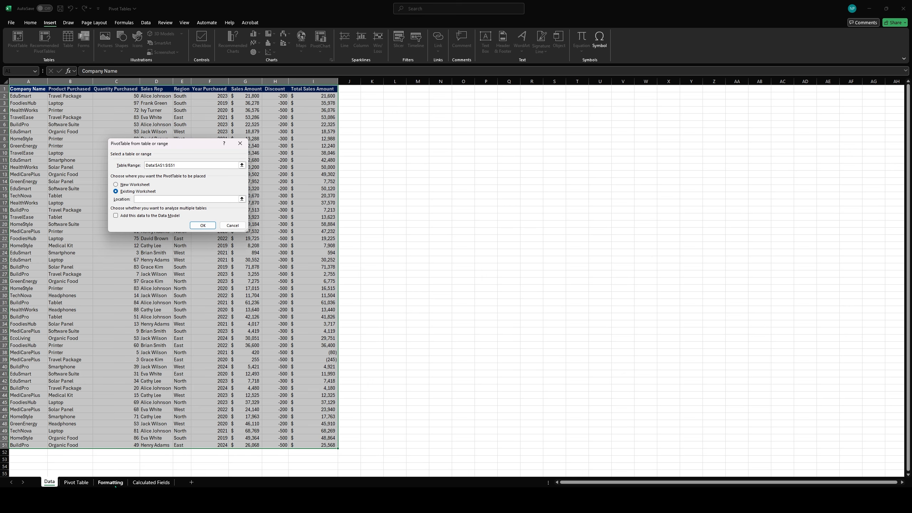
left_click(110, 482)
left_click(24, 104)
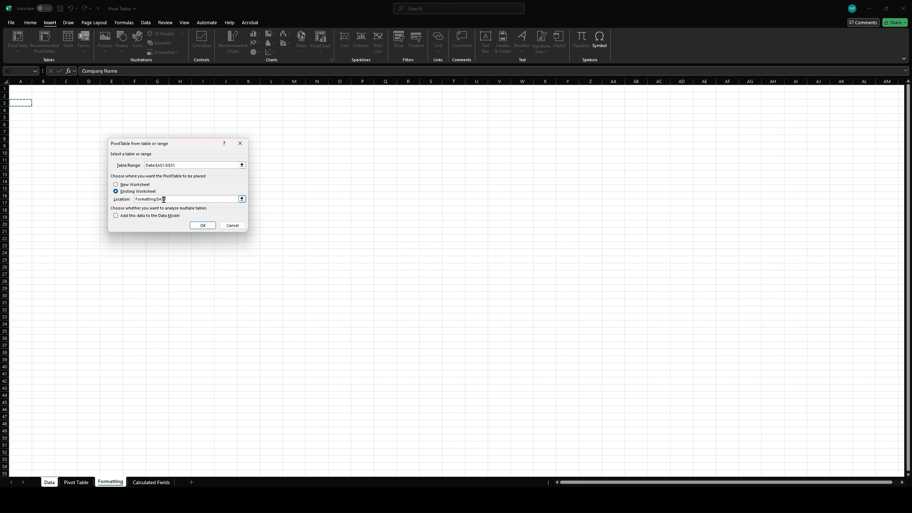
left_click(203, 227)
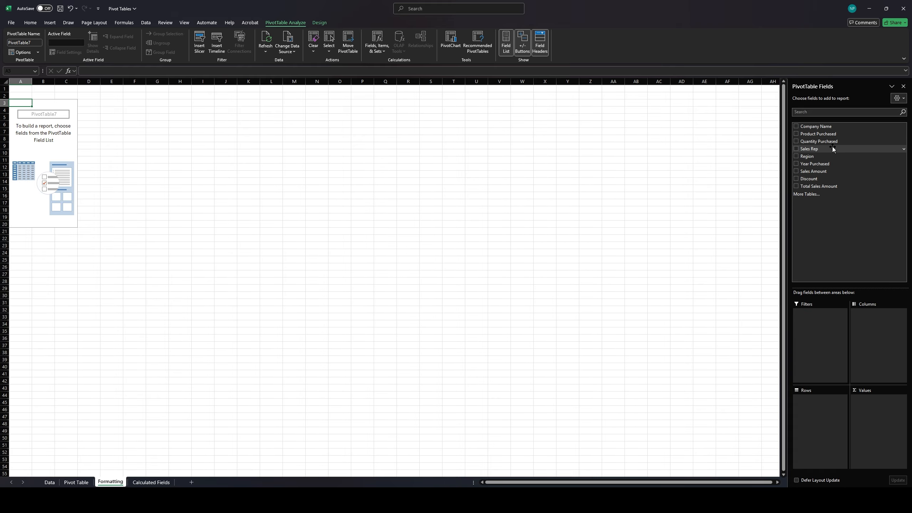
Step: Add Sales Rep to Rows and place Region above it so the reps are grouped by region
left_click_drag(832, 148, 831, 412)
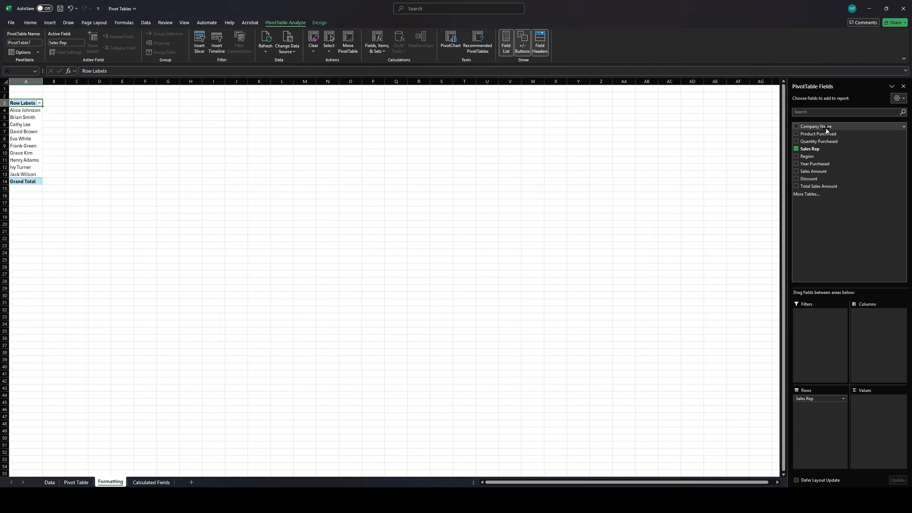
left_click_drag(821, 156, 821, 397)
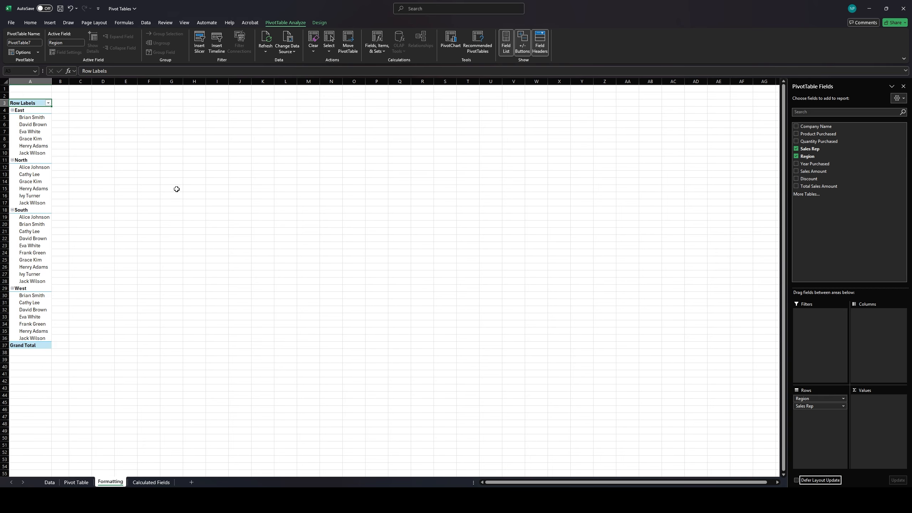
left_click(40, 138)
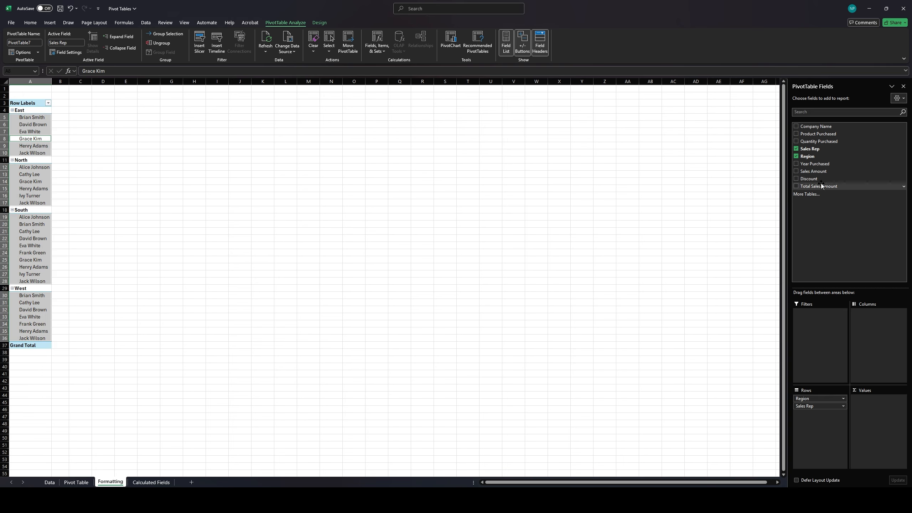
Step: Add the sum of Sales Amount to Values and Company Name to Rows beneath Sales Rep
left_click_drag(902, 419, 883, 422)
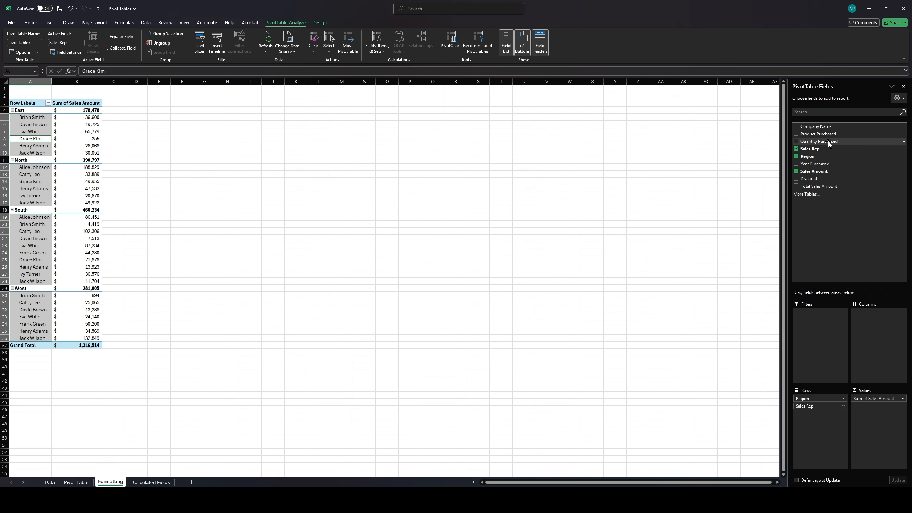
left_click_drag(832, 128, 834, 445)
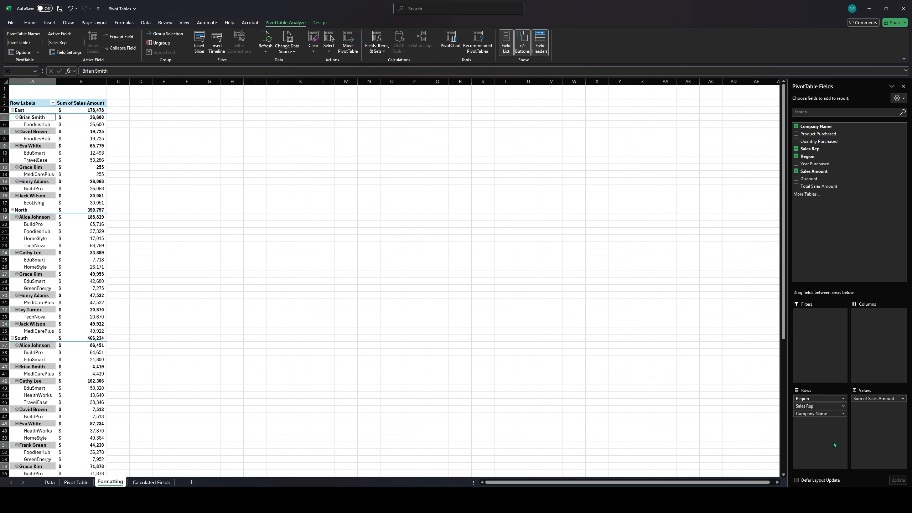
left_click_drag(26, 106, 38, 344)
left_click(32, 113)
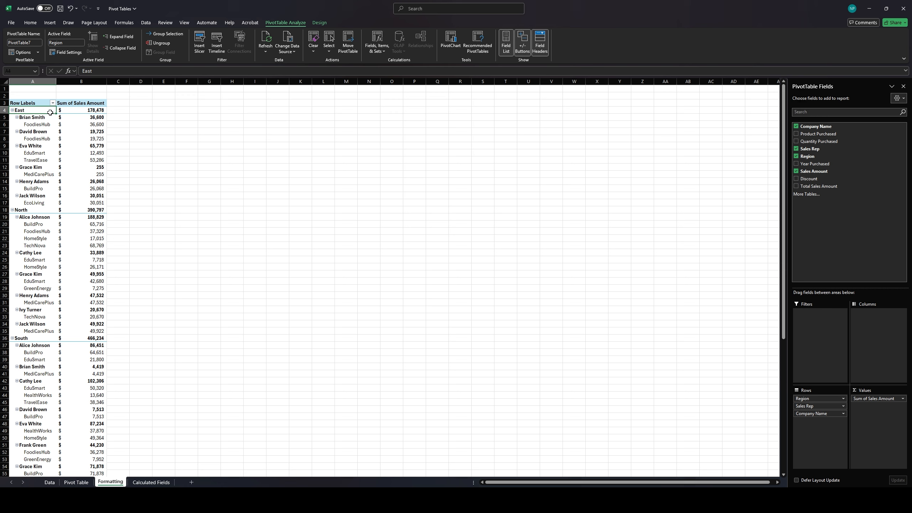
left_click_drag(50, 113, 55, 124)
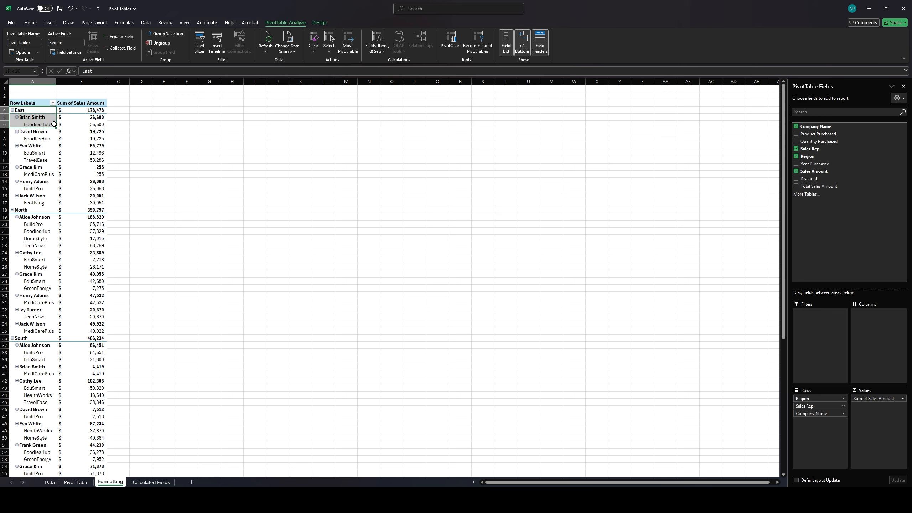
Step: Show the Formatting sheet's PivotTable in tabular form and repeat all item labels
left_click(66, 172)
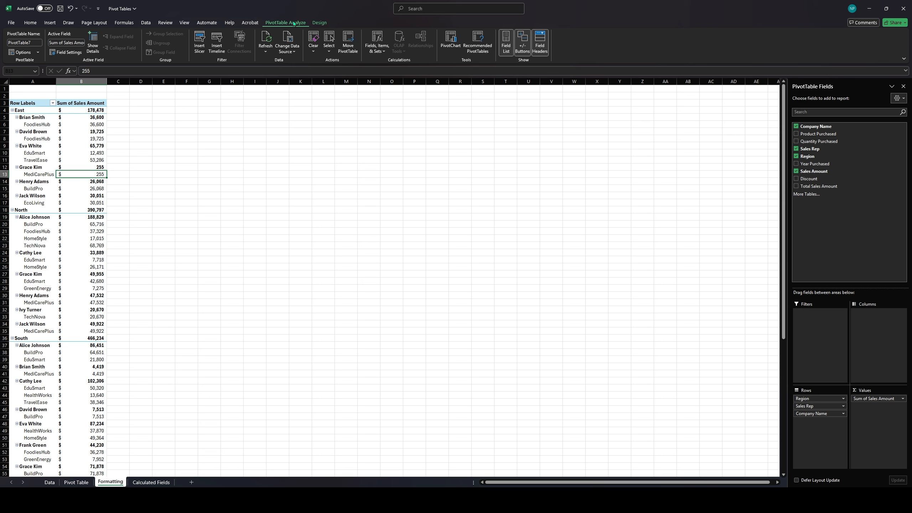
left_click(320, 23)
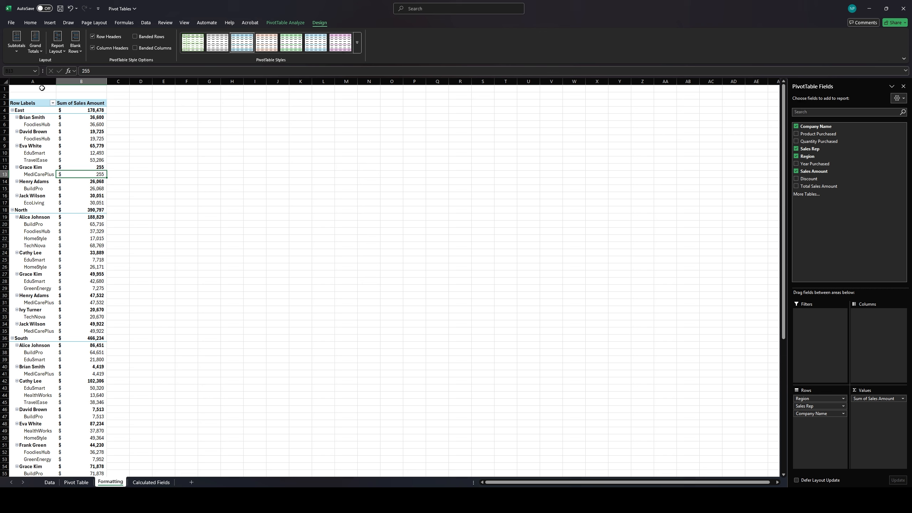
left_click(55, 51)
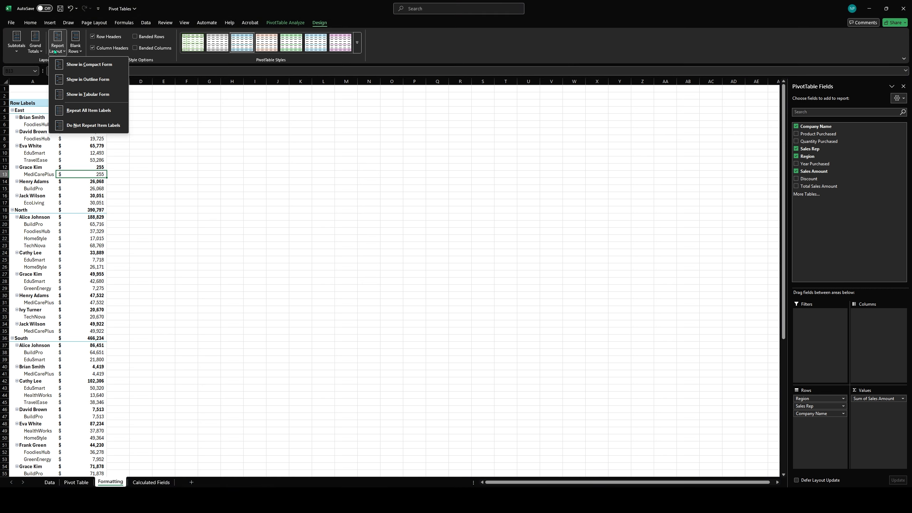
left_click(73, 95)
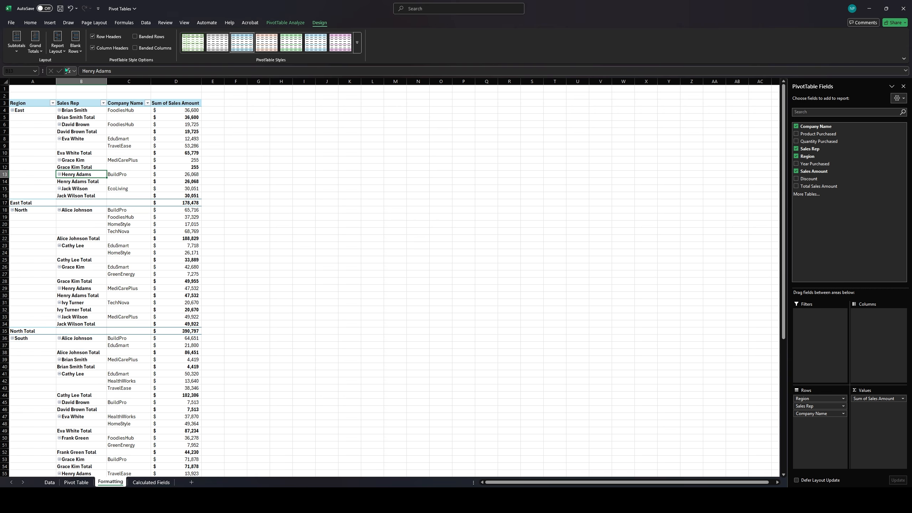
left_click(57, 50)
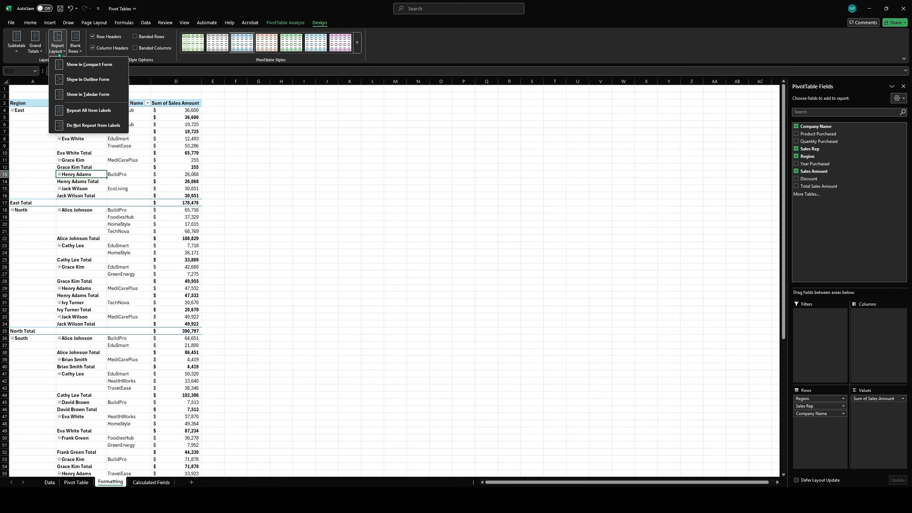
left_click(62, 109)
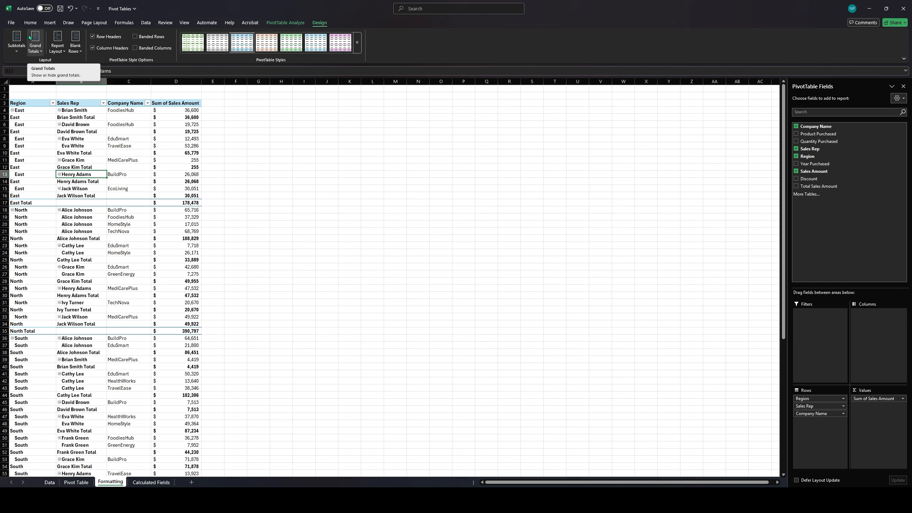
Step: Turn off all subtotals in the tabular PivotTable and review the remaining region, rep, company and sales rows
left_click(17, 40)
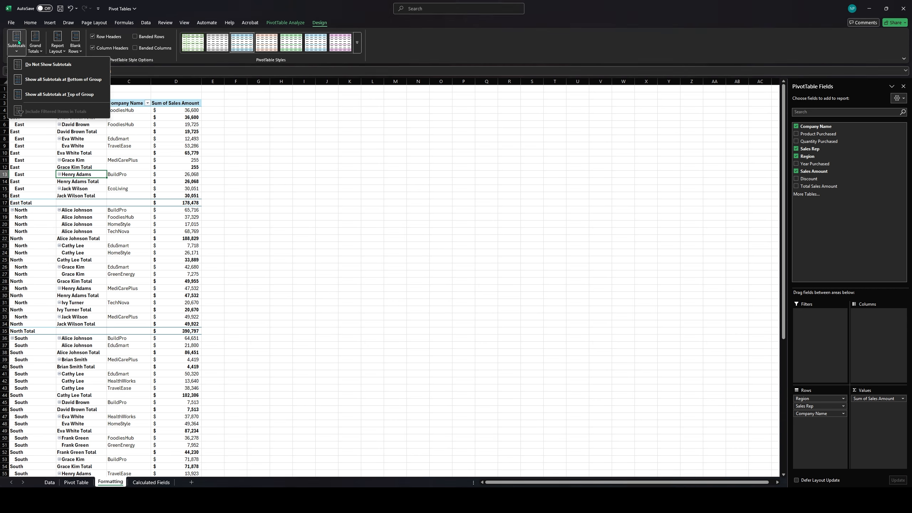
left_click(26, 66)
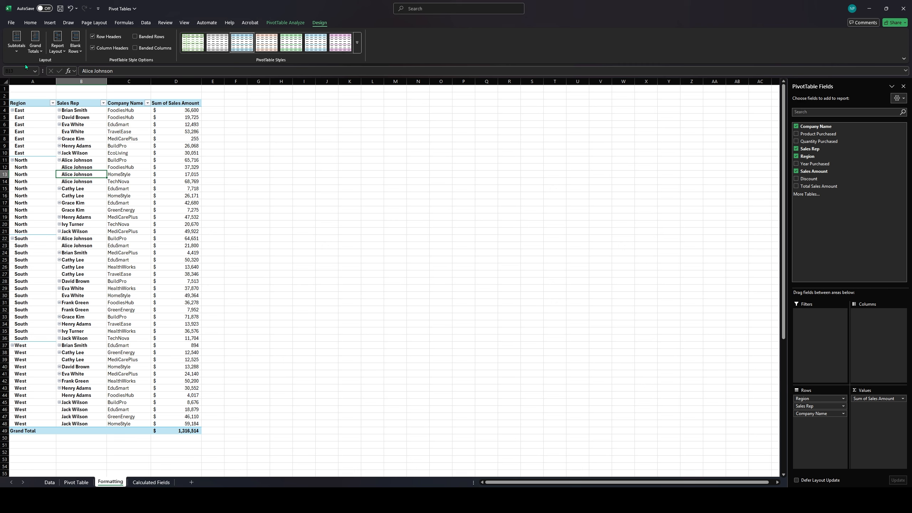
left_click(22, 111)
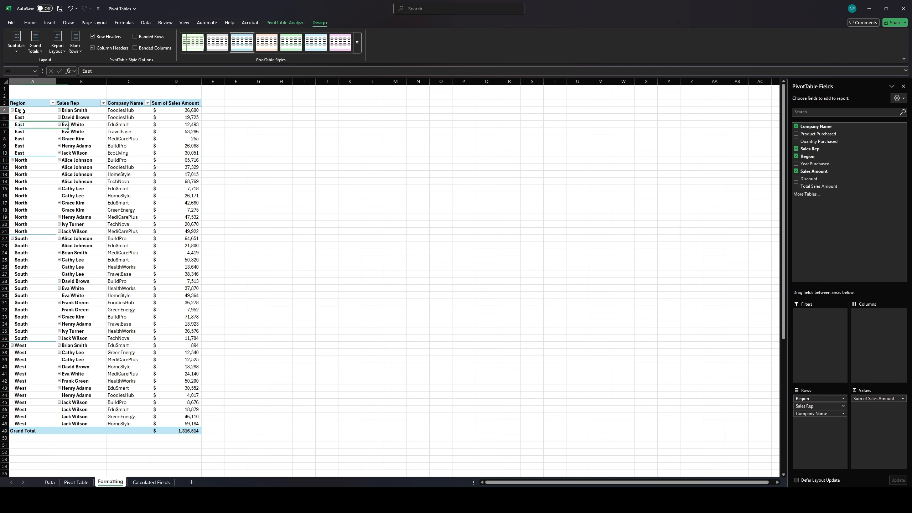
left_click_drag(22, 111, 189, 424)
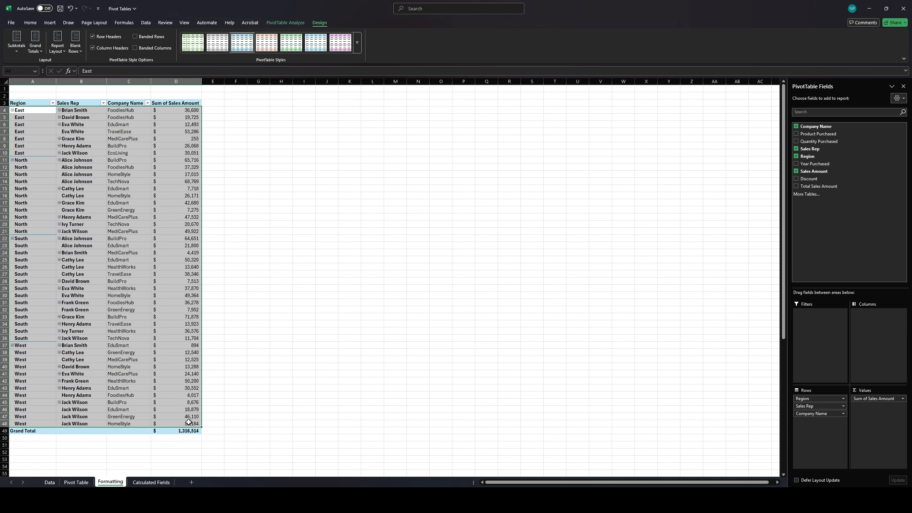
left_click_drag(36, 110, 187, 422)
left_click(176, 230)
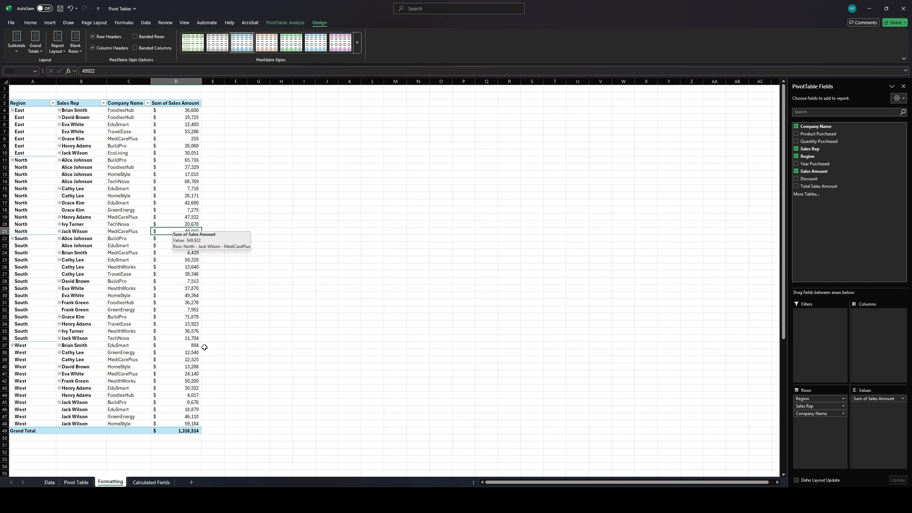
Step: Create a PivotTable from Data range A1:I51 and place it on the existing Calculated Fields worksheet at cell A2
left_click(151, 482)
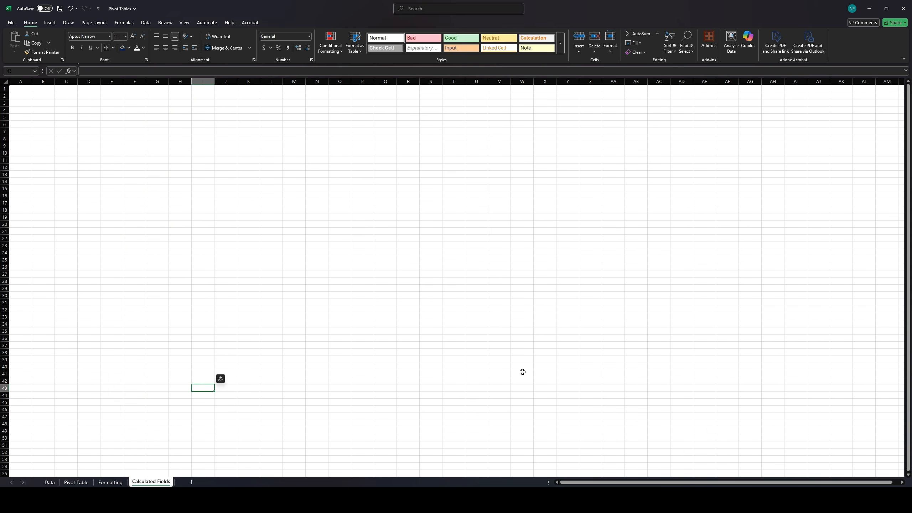
left_click(49, 482)
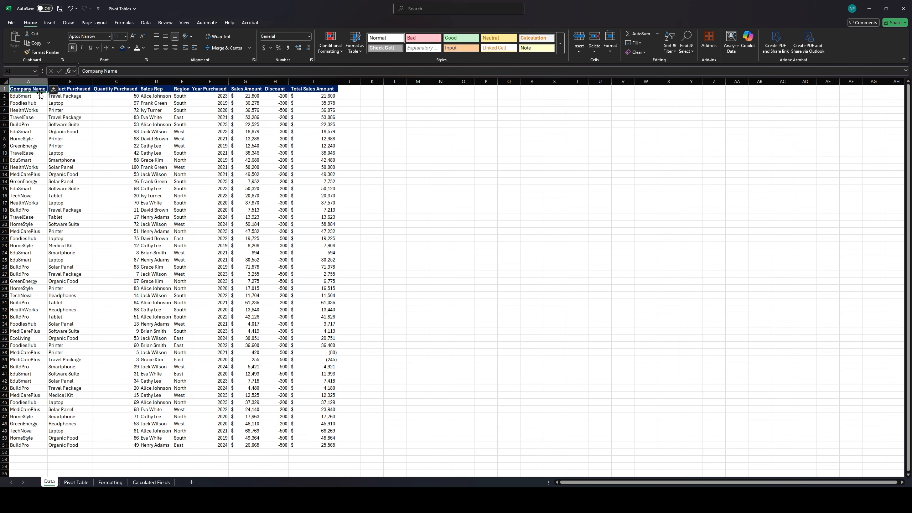
left_click_drag(36, 90, 331, 445)
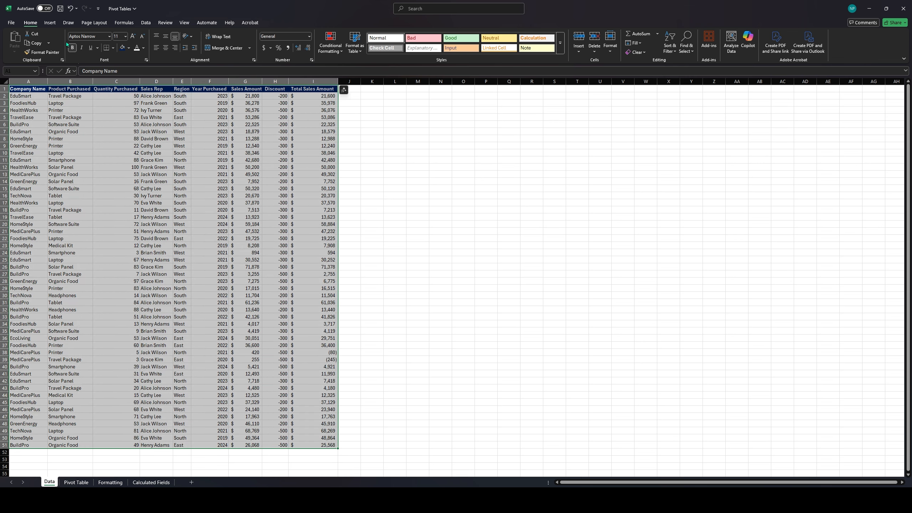
left_click(53, 22)
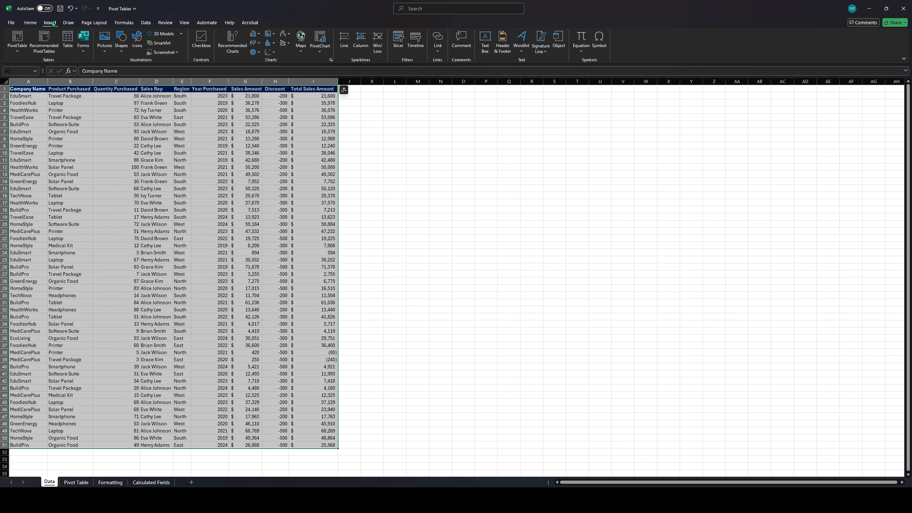
left_click(14, 35)
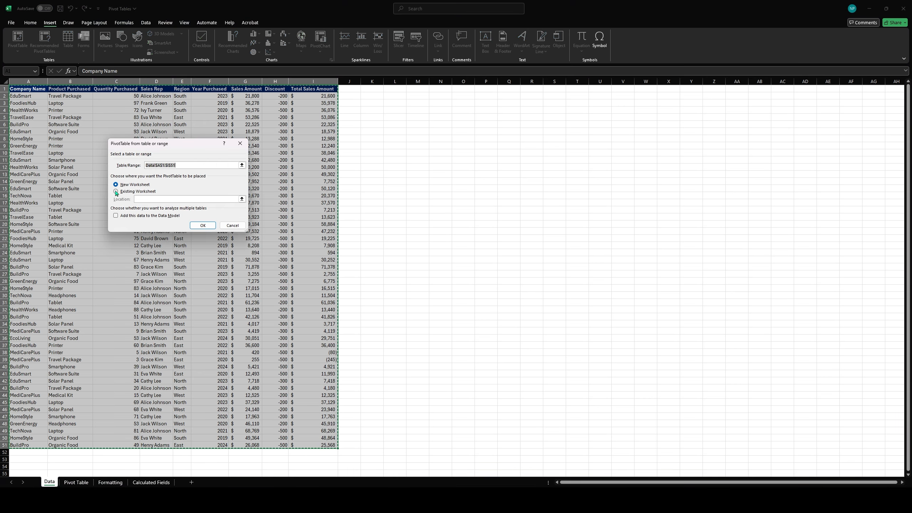
left_click(116, 191)
left_click(168, 482)
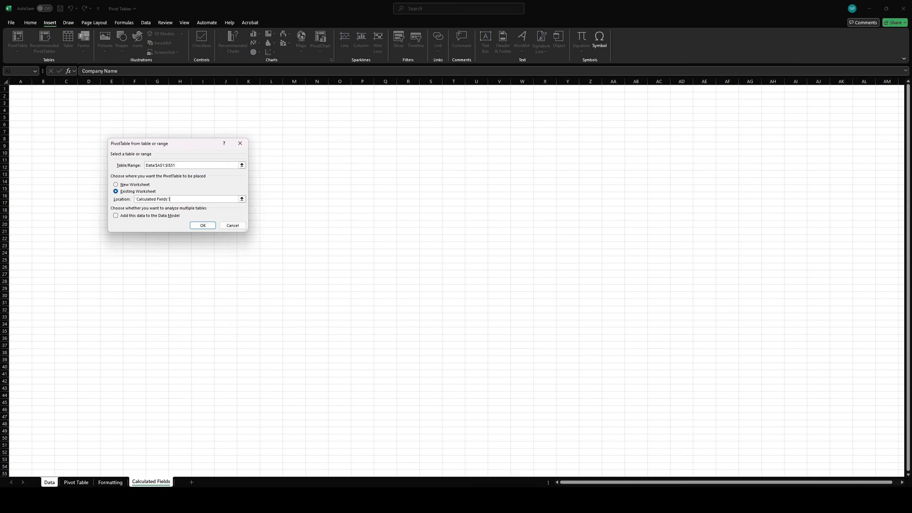
left_click(29, 96)
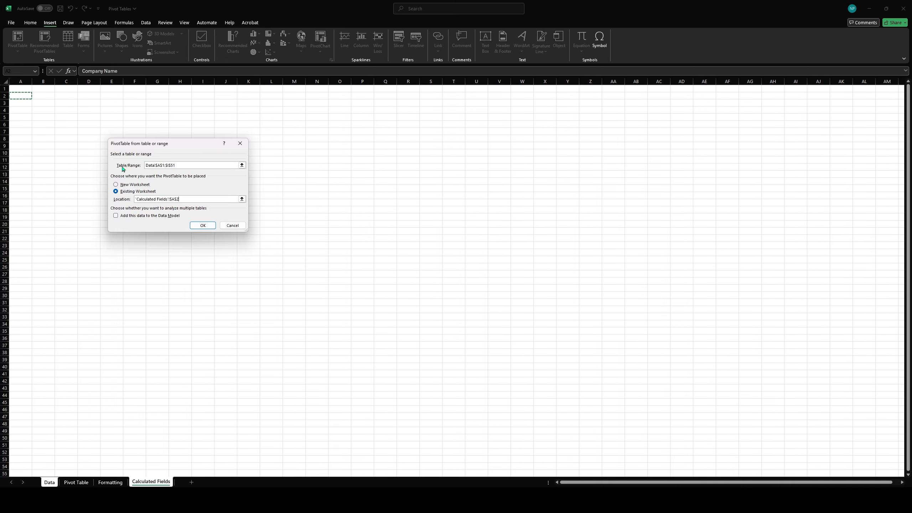
left_click(203, 226)
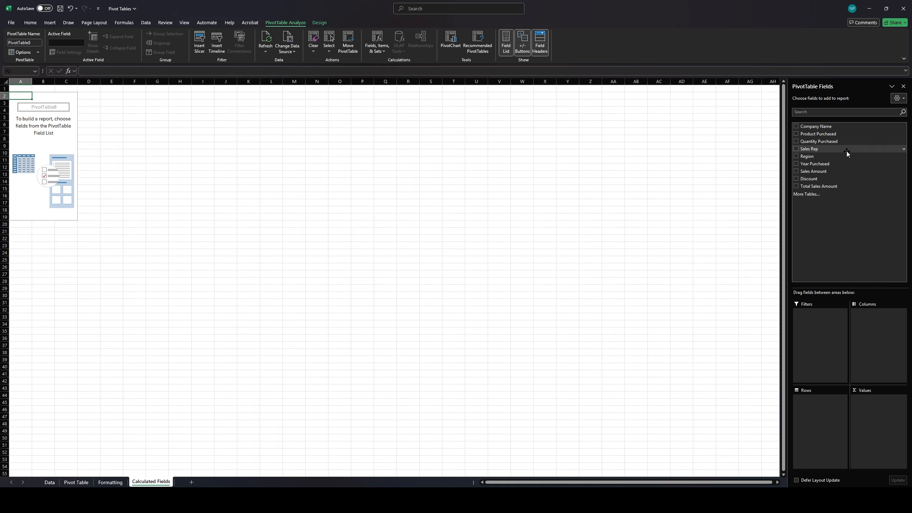
Step: Add Sales Rep to Rows and the sums of Sales Amount and Quantity Purchased to Values in the Calculated Fields PivotTable
left_click_drag(846, 151, 814, 432)
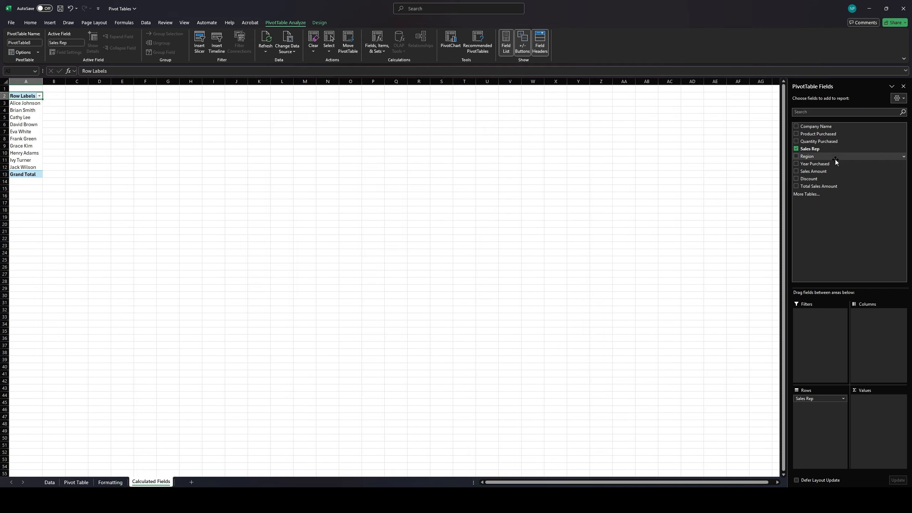
left_click_drag(836, 171, 870, 419)
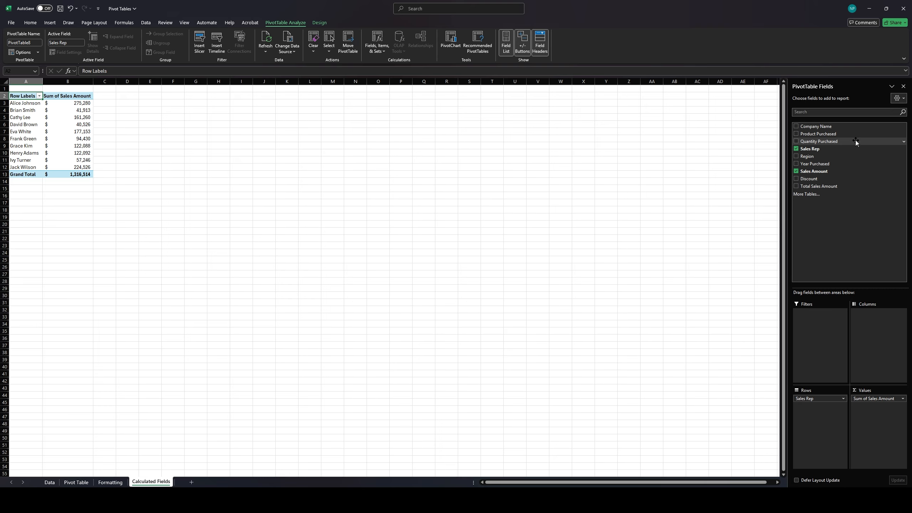
left_click_drag(855, 140, 886, 421)
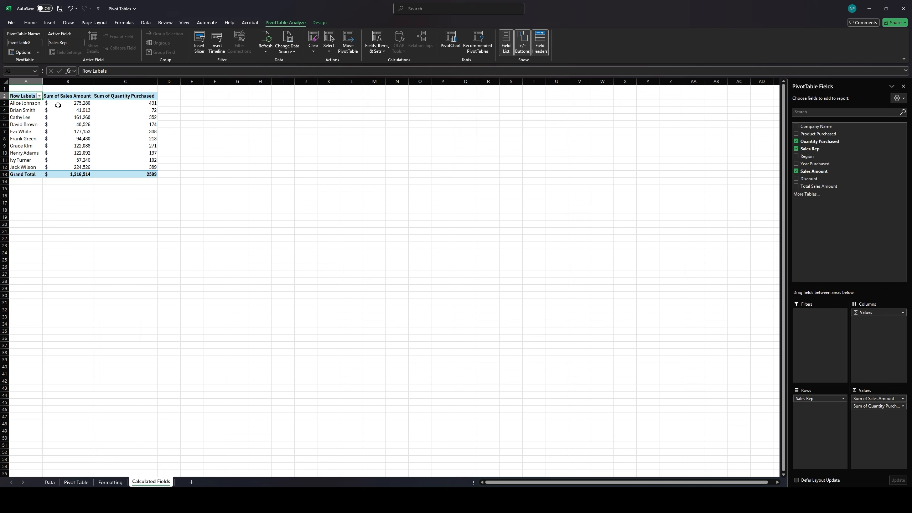
Step: Examine the Sum of Sales Amount and Sum of Quantity Purchased columns for each sales rep
left_click(80, 104)
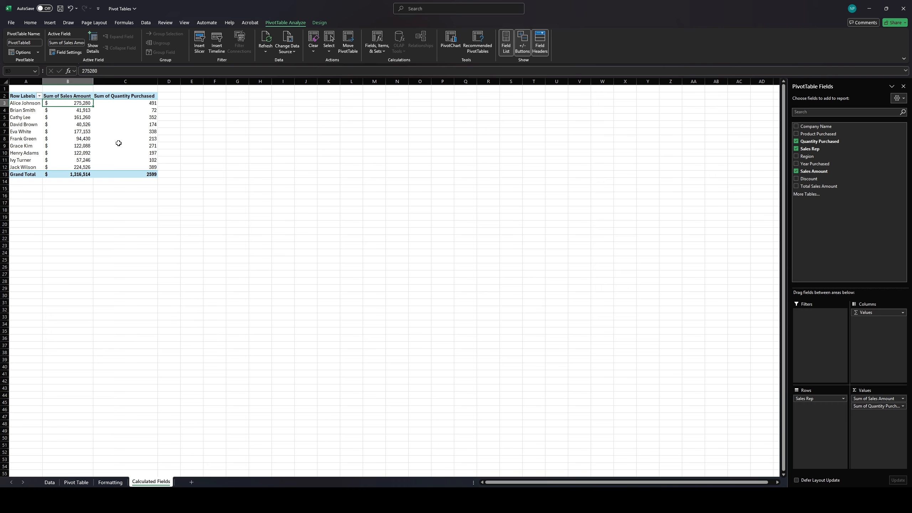
left_click(153, 103)
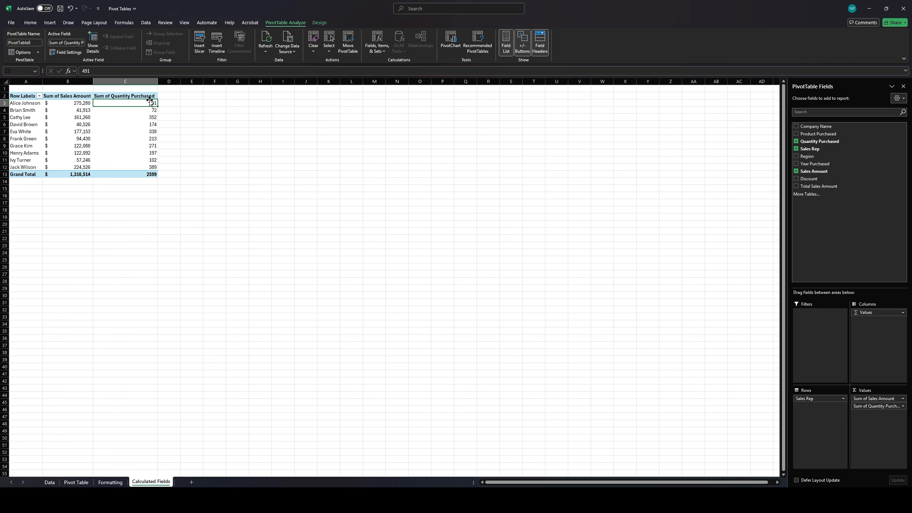
mouse_move(149, 102)
left_mouse_down()
mouse_move(152, 168)
mouse_move(151, 102)
left_mouse_up()
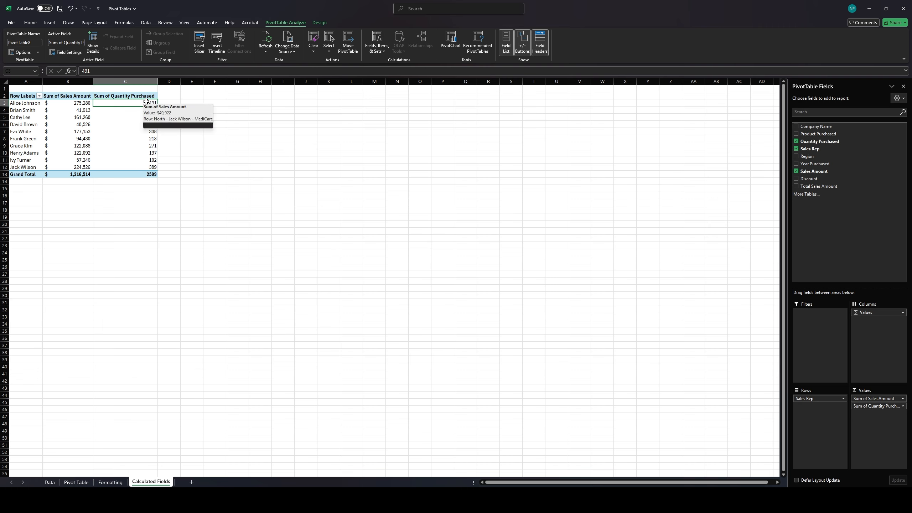
left_click(126, 152)
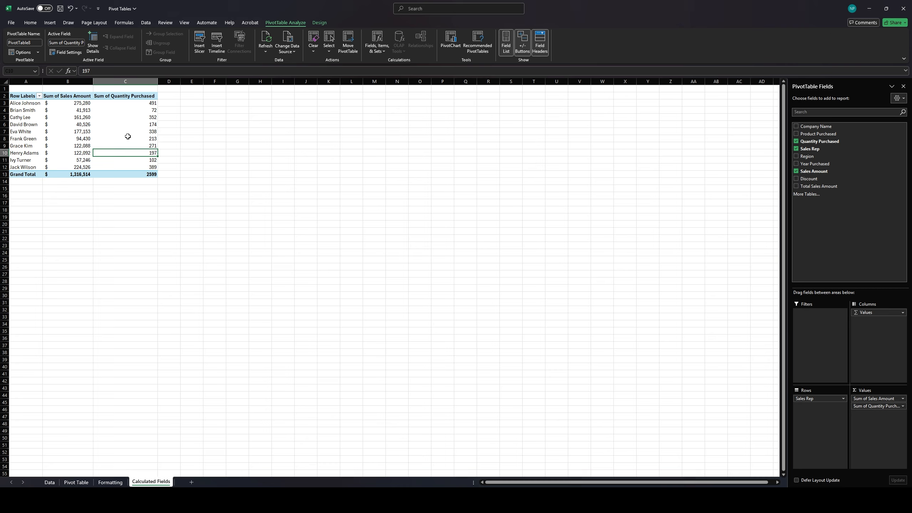
mouse_move(156, 139)
mouse_move(132, 121)
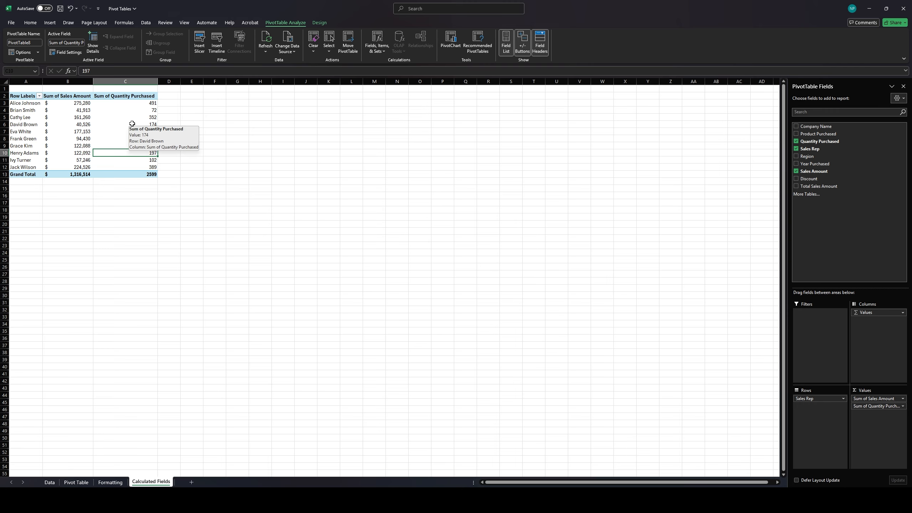
left_click(80, 96)
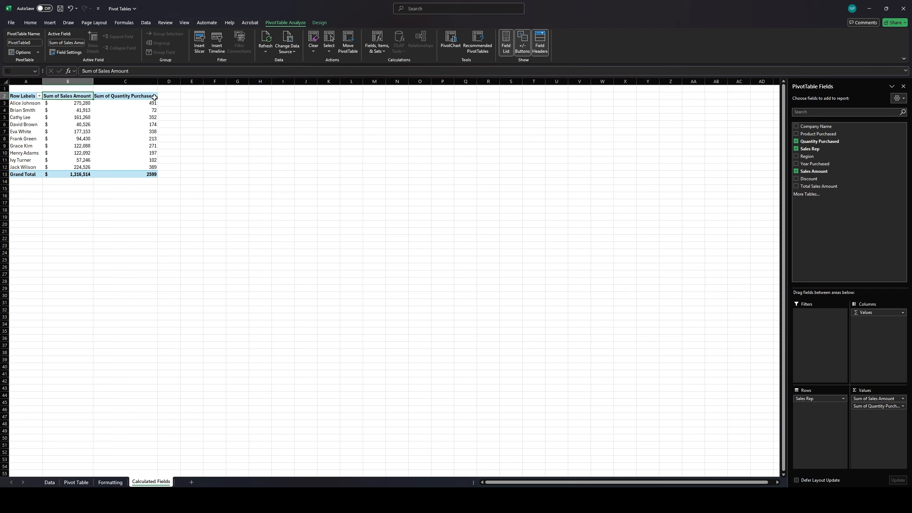
left_click(144, 97)
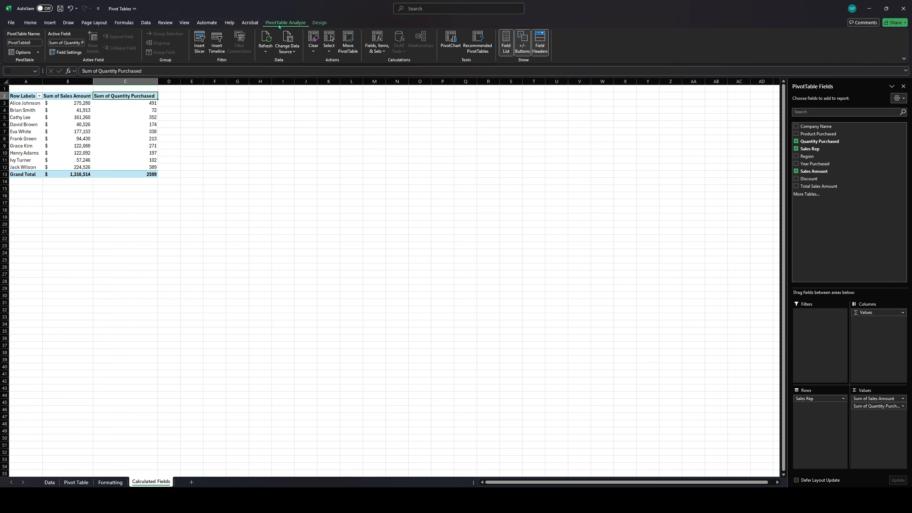
Step: Insert a calculated field named Rate with the formula 'Sales Amount' / 'Quantity Purchased'
left_click(373, 53)
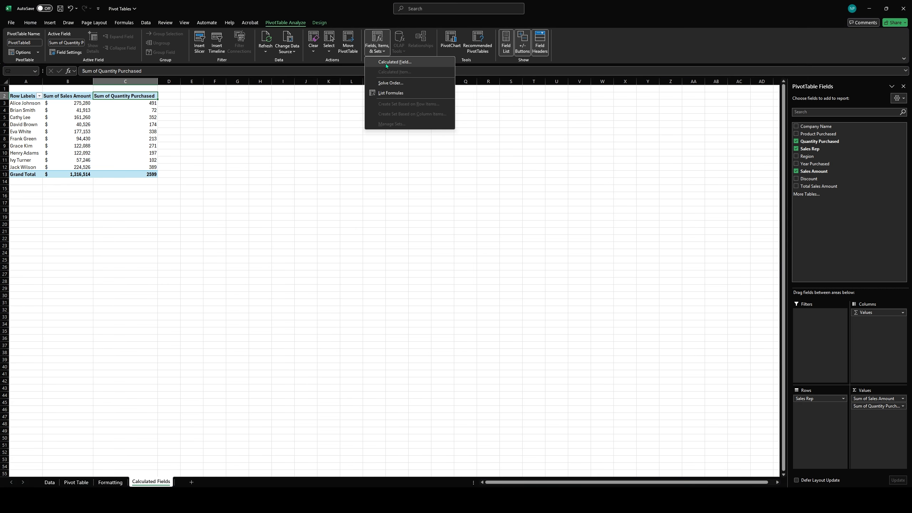
left_click(386, 62)
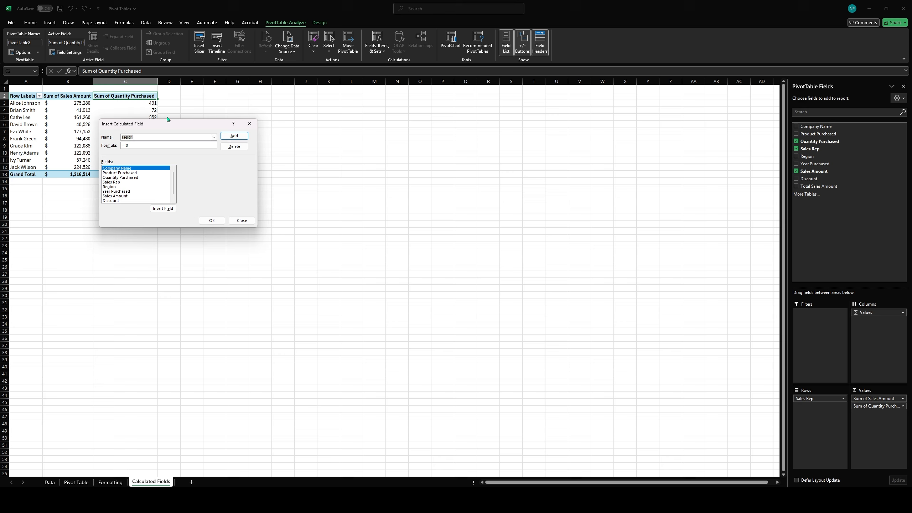
left_click_drag(169, 122, 266, 134)
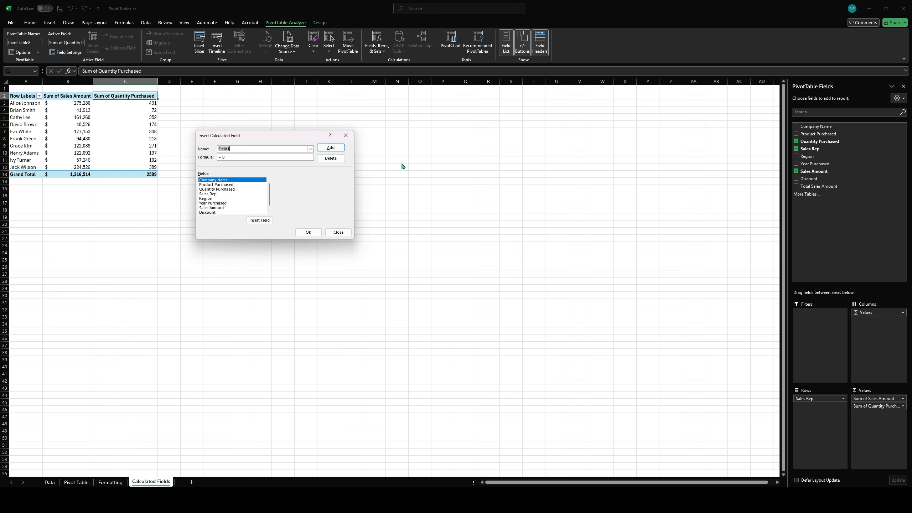
type("Rate")
left_click_drag(230, 157, 217, 161)
double_click(222, 208)
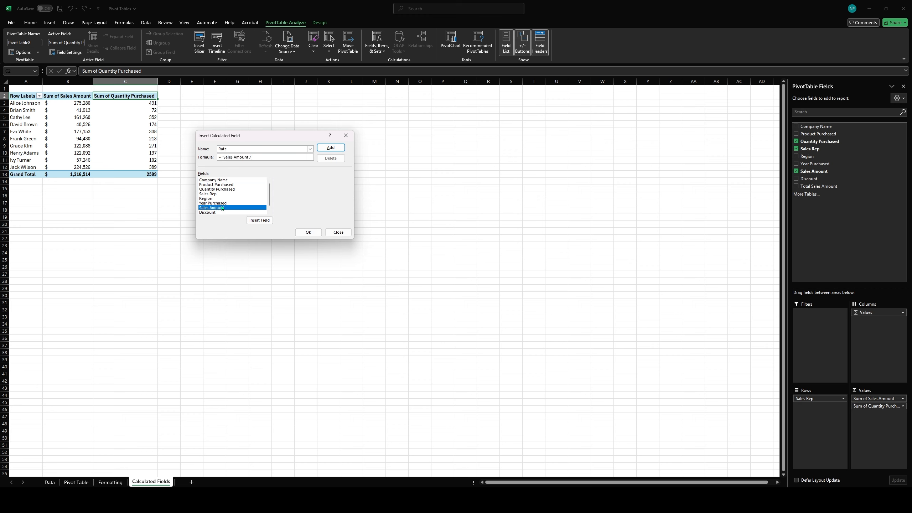
left_click(226, 190)
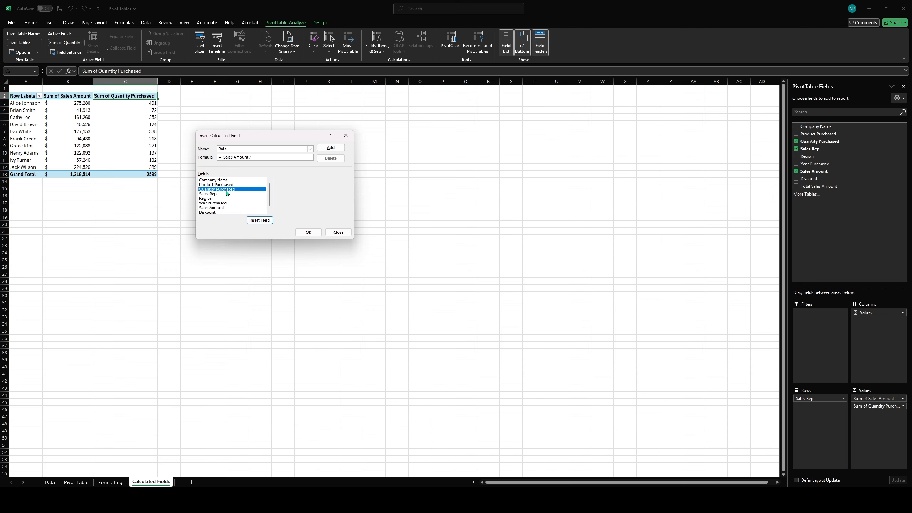
double_click(227, 193)
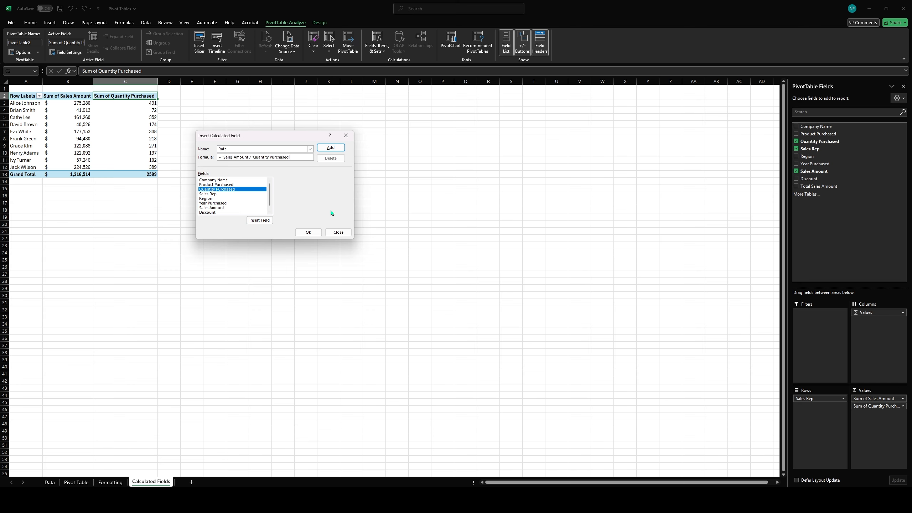
left_click(309, 232)
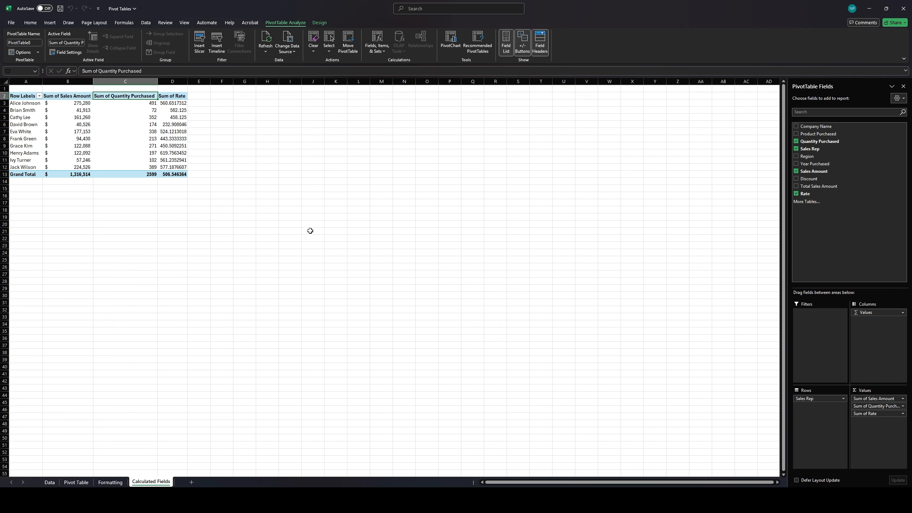
Step: Apply the Accounting number format with a dollar sign to the Sum of Rate column and review the reps' rates
left_click(178, 81)
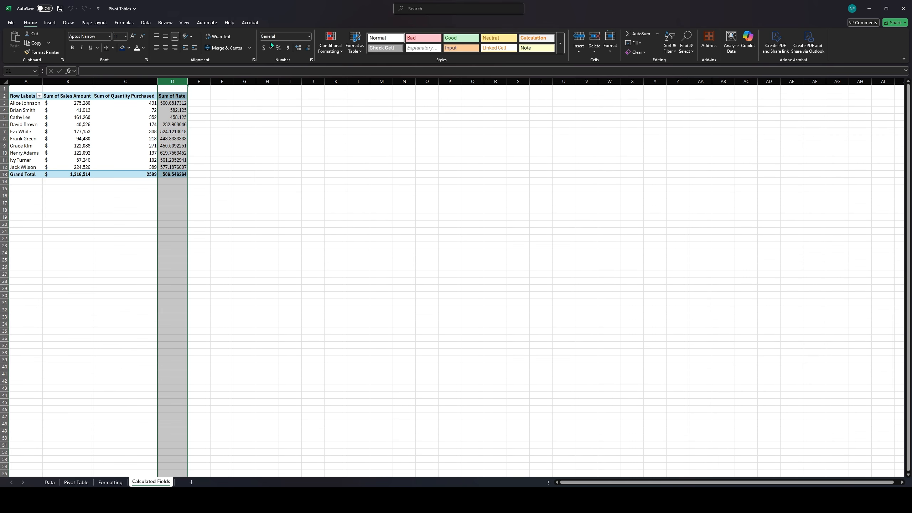
left_click(265, 48)
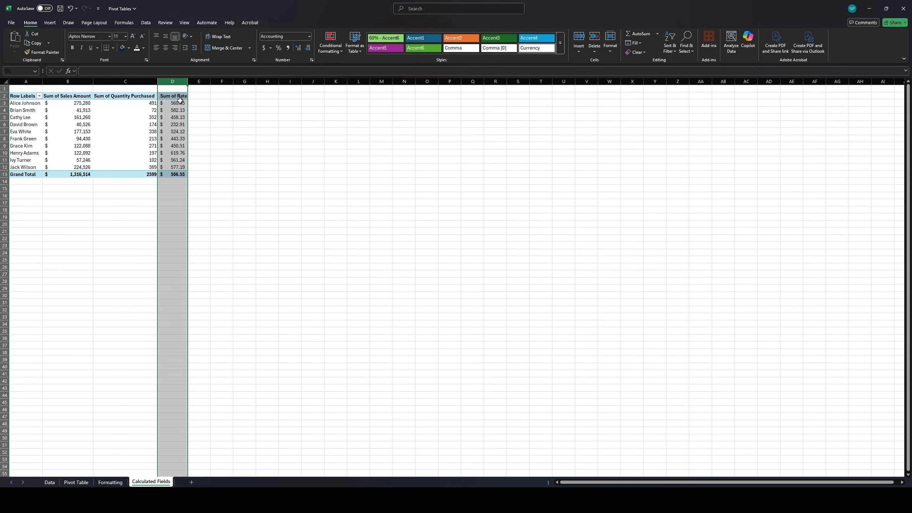
left_click_drag(180, 102, 177, 167)
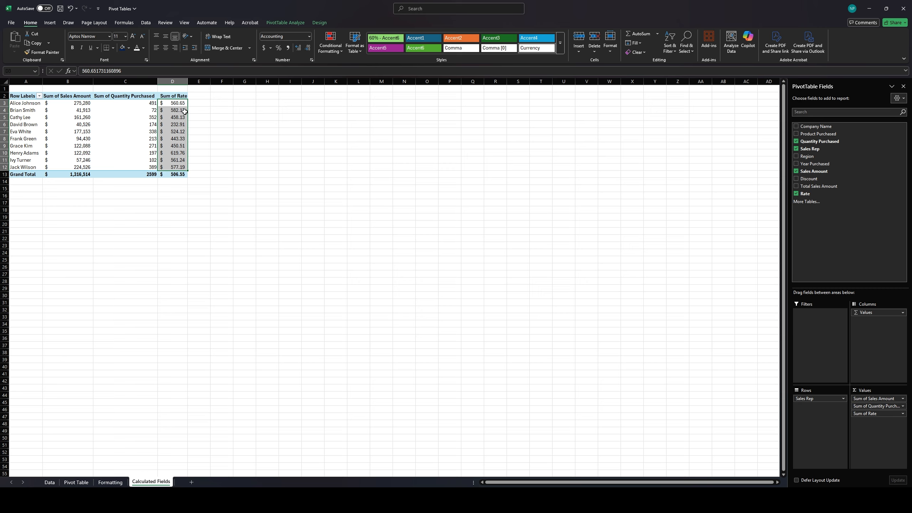